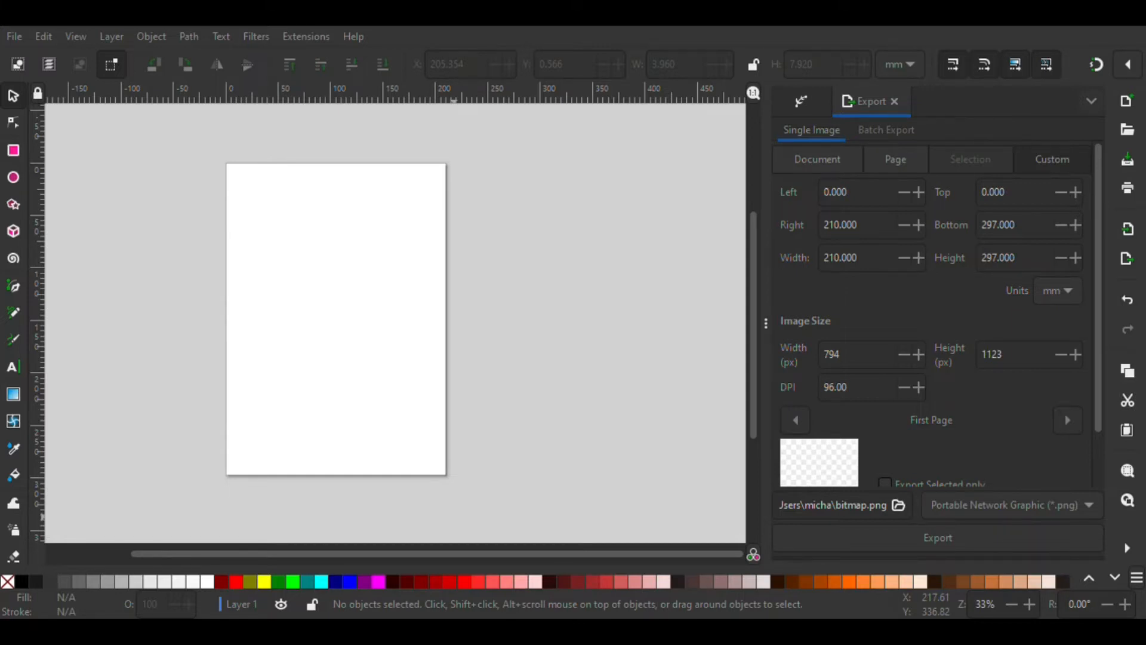
Resize the document page to a landscape format about 1080 mm wide and 720 mm high in the document properties
left_click(523, 417)
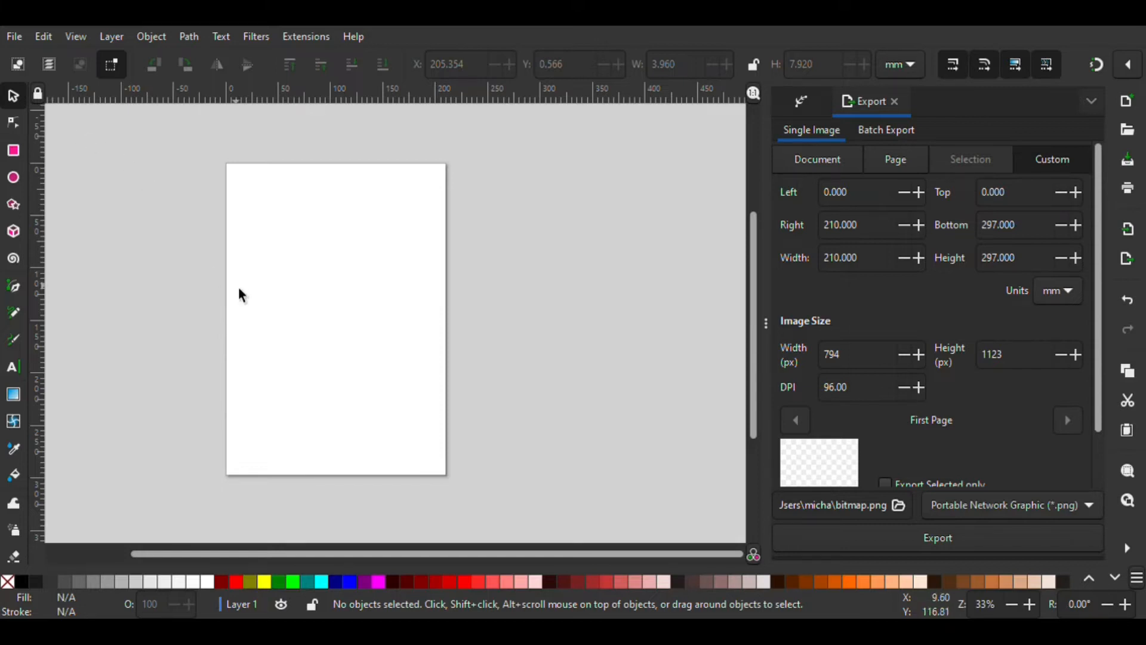
key("ctrl")
key("shift")
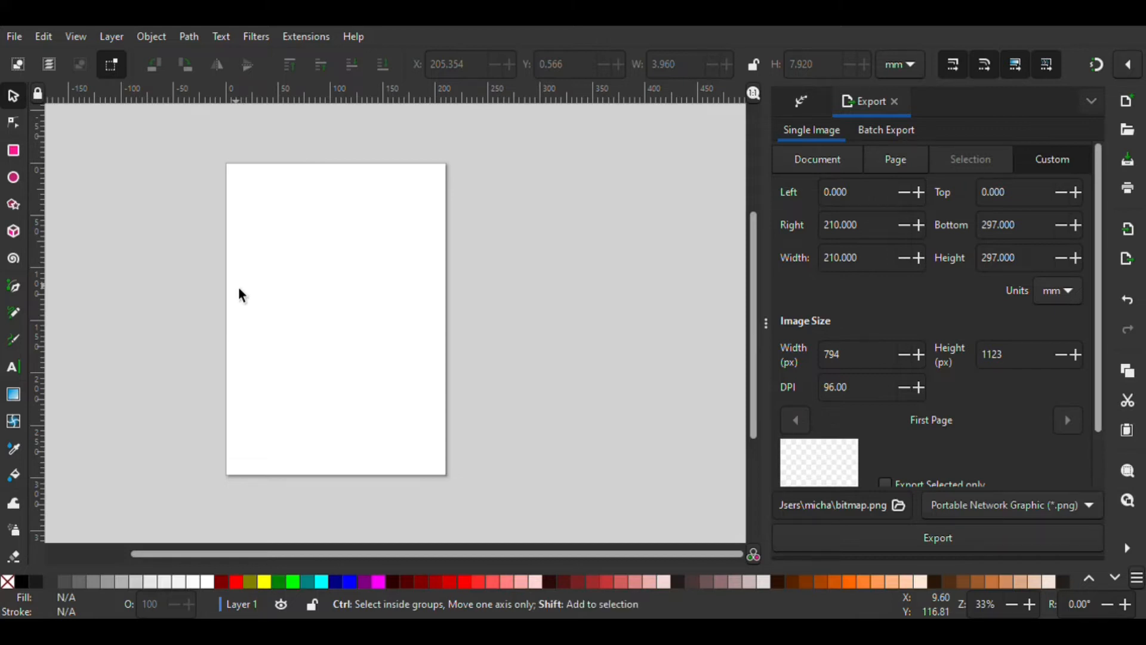
key("ctrl+shift+d")
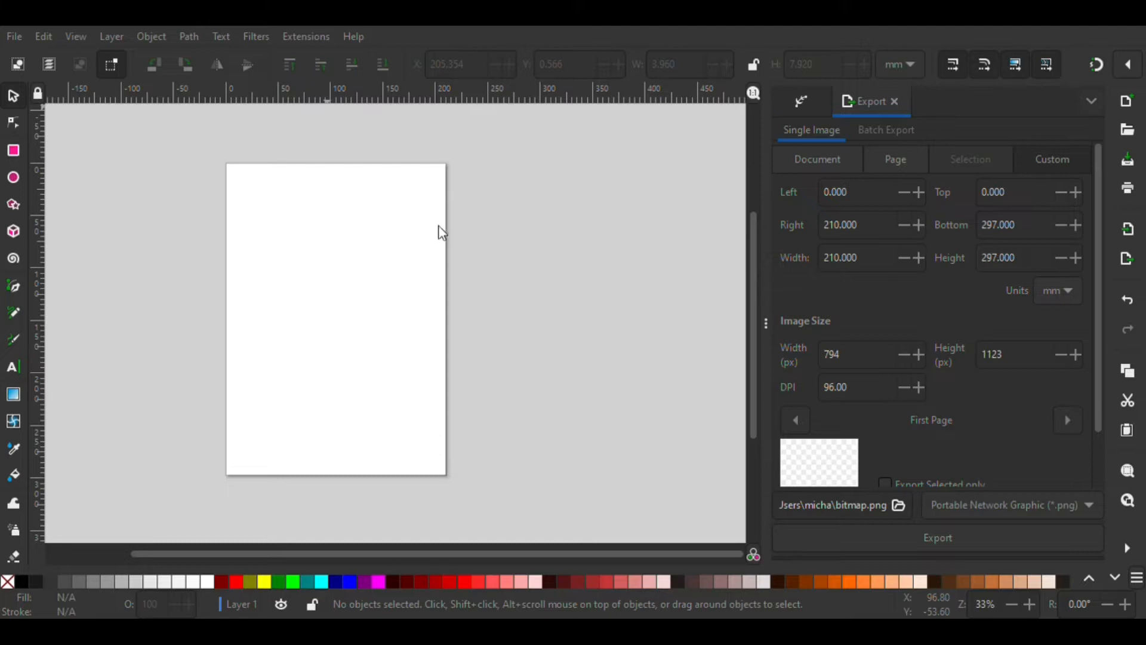
left_click(469, 229)
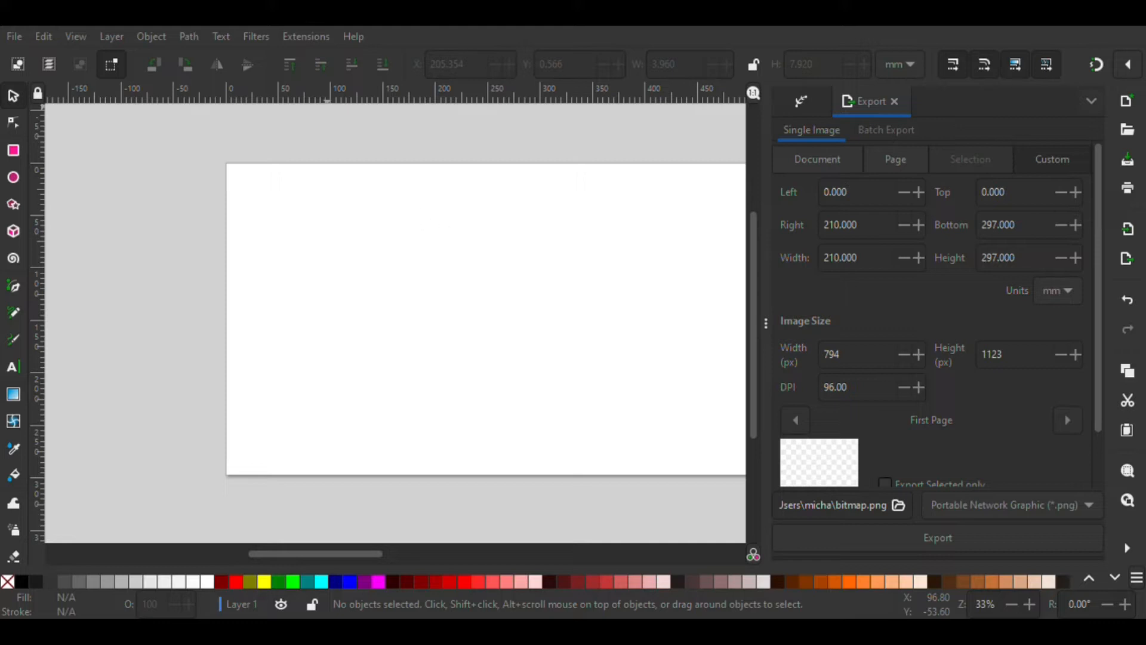
key("Return")
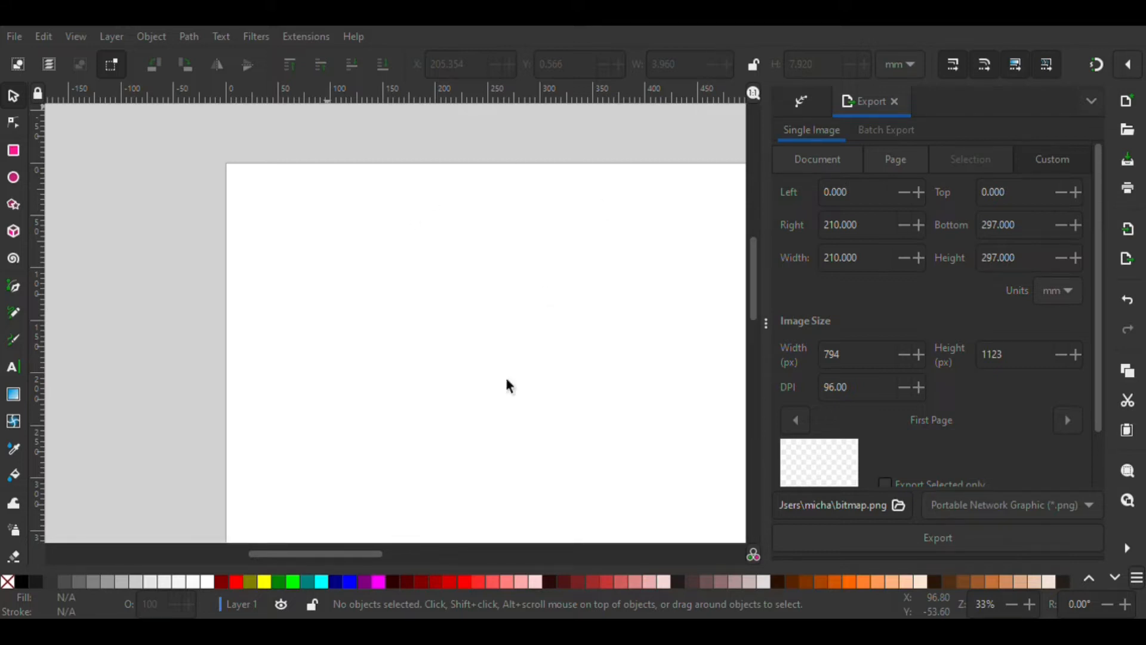
Draw a rectangle of about 1082 × 720 mm covering the whole page and fill it with 90% grey
key("minus")
key("minus")
left_click_drag(406, 558, 472, 540)
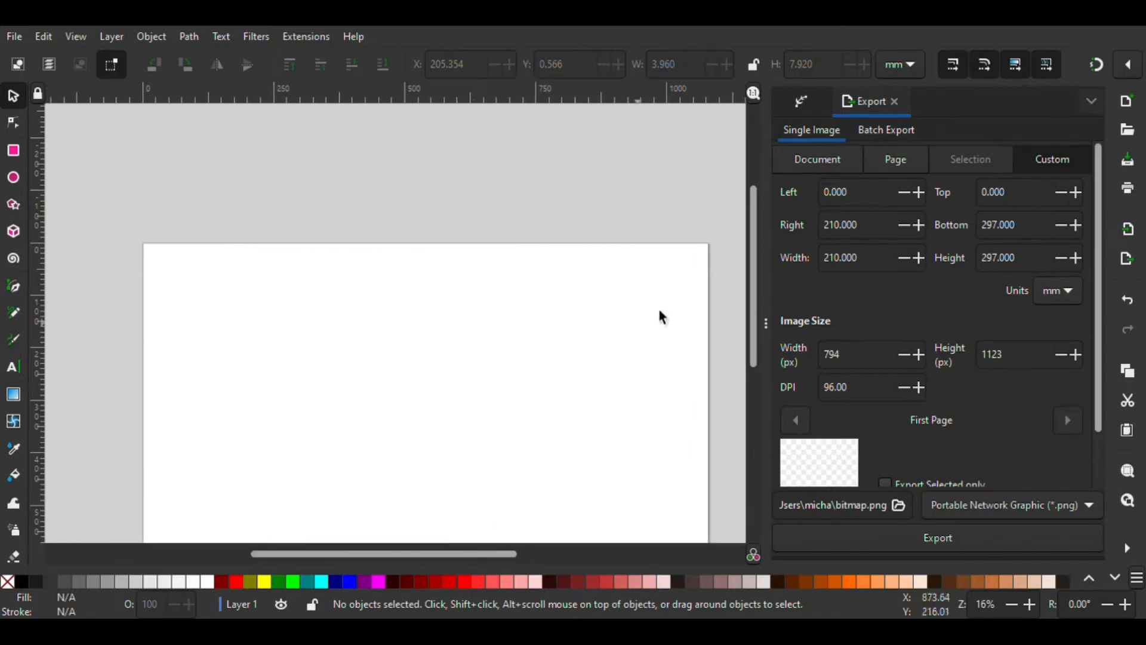
left_click_drag(757, 253, 754, 307)
left_click(13, 151)
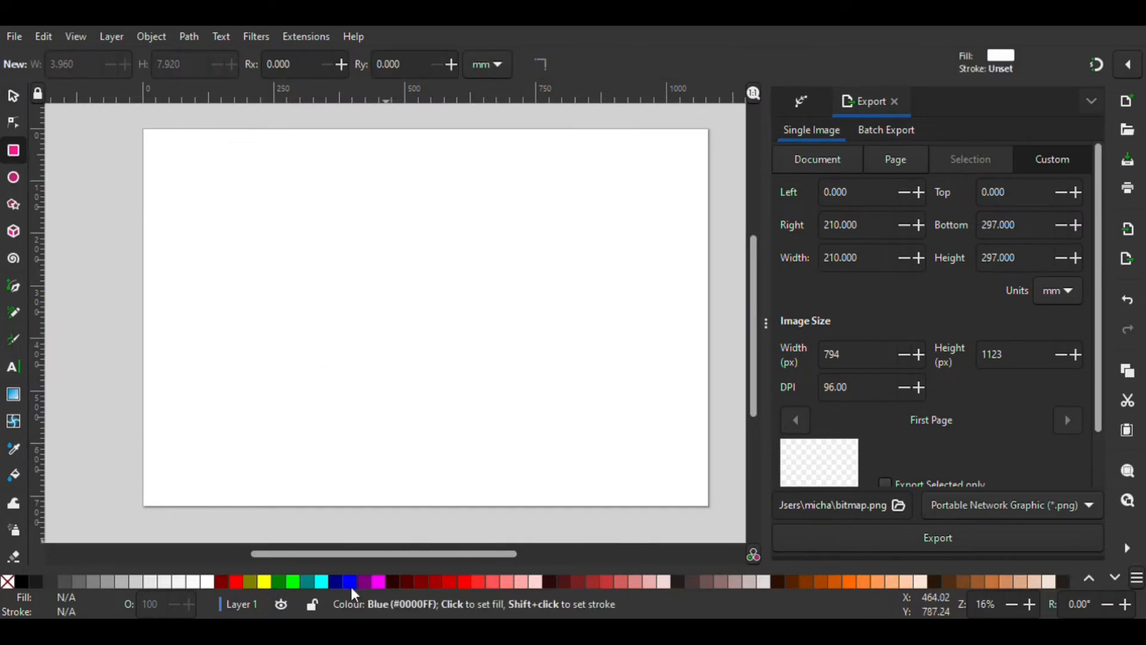
left_click(292, 582)
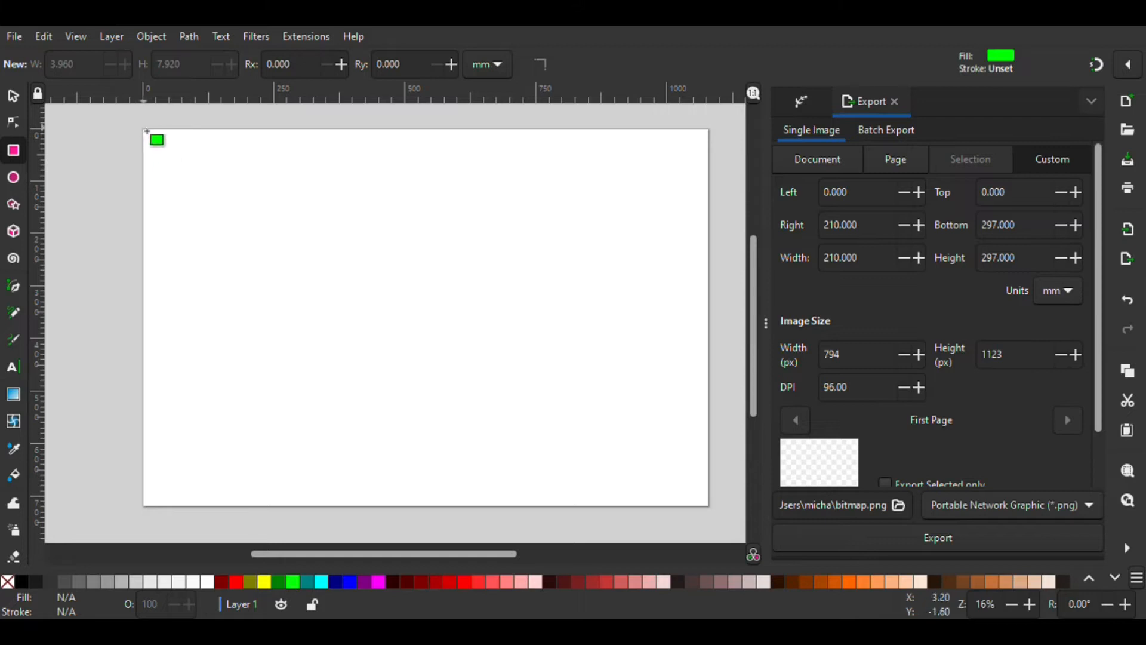
left_click_drag(147, 131, 712, 510)
left_click(50, 581)
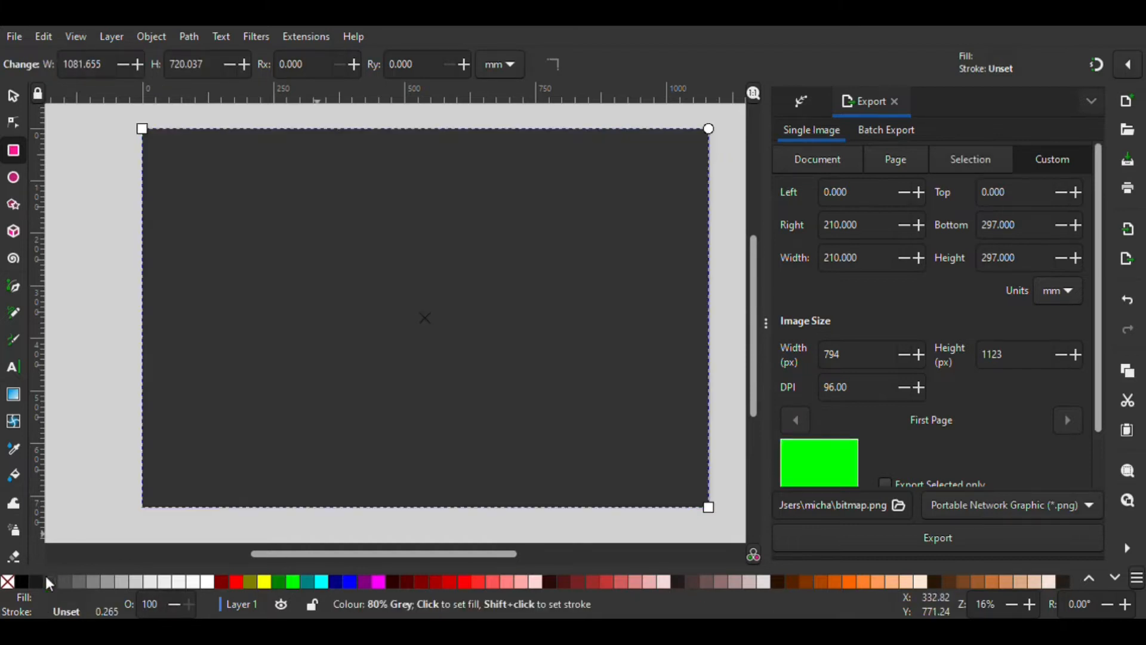
left_click(36, 577)
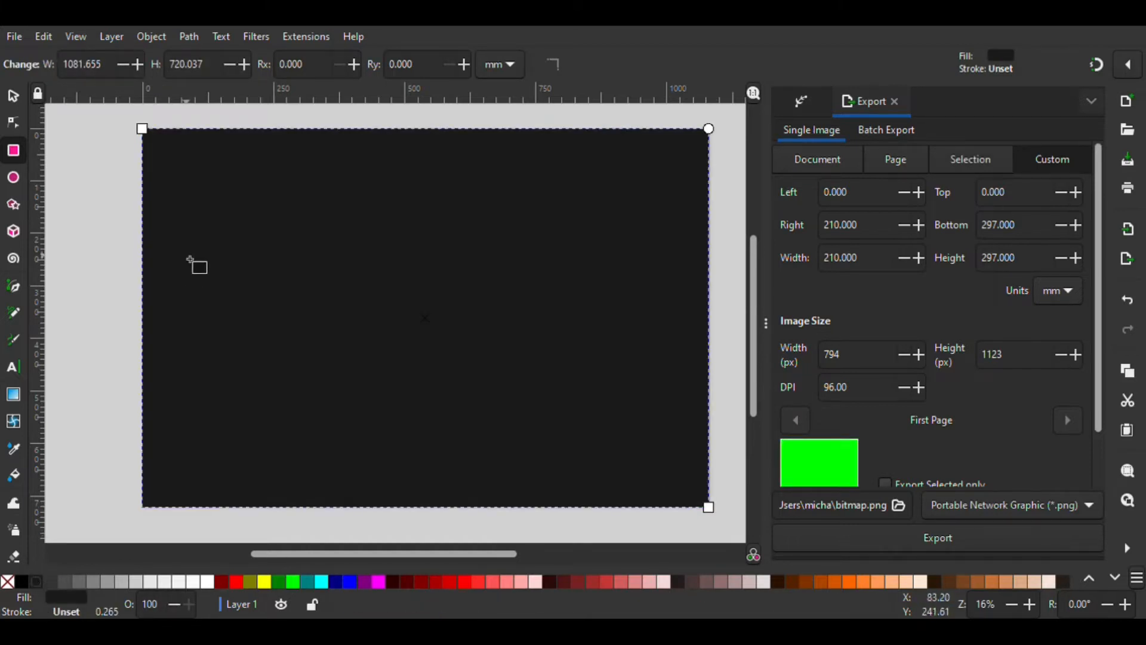
Draw a black header rectangle across the top of the page and a black panel about 506 × 547 mm below its right half
left_click(103, 197)
left_click(24, 579)
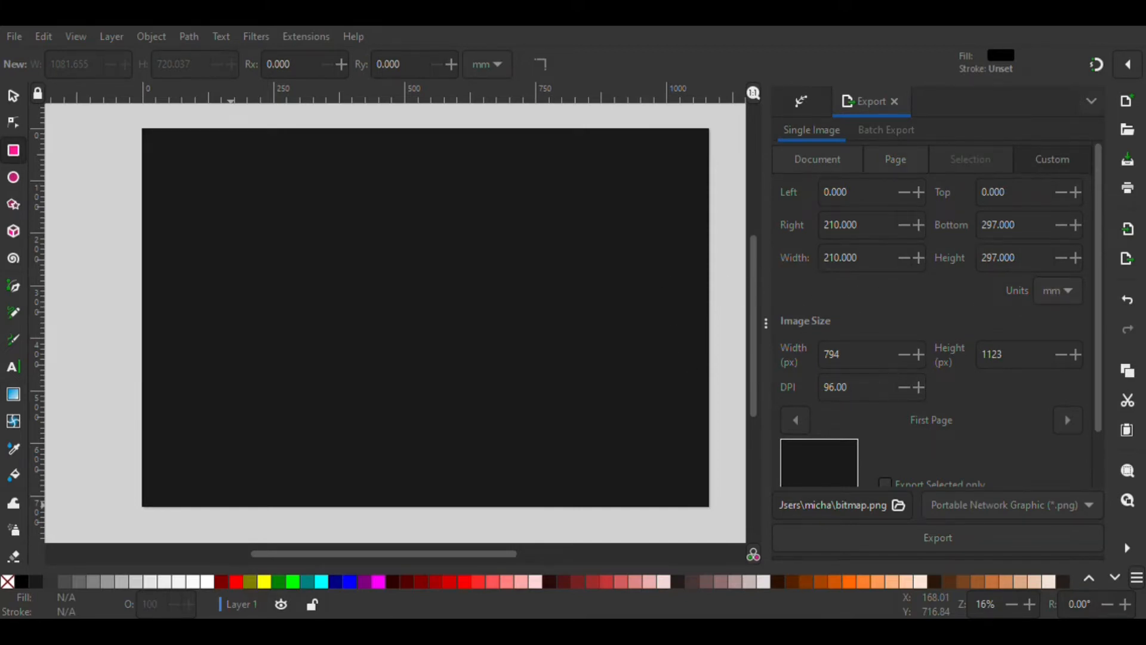
left_click(24, 581)
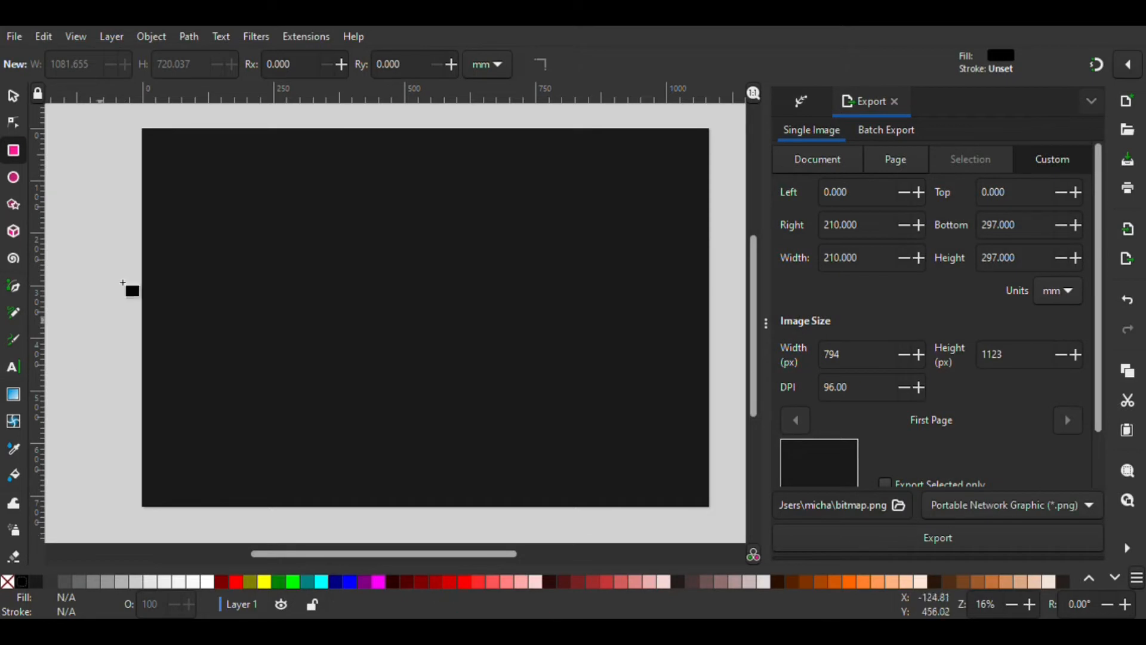
mouse_move(149, 135)
left_mouse_down()
mouse_move(545, 156)
mouse_move(665, 195)
mouse_move(698, 220)
mouse_move(706, 207)
mouse_move(568, 226)
mouse_move(478, 489)
mouse_move(422, 514)
mouse_move(432, 500)
left_mouse_up()
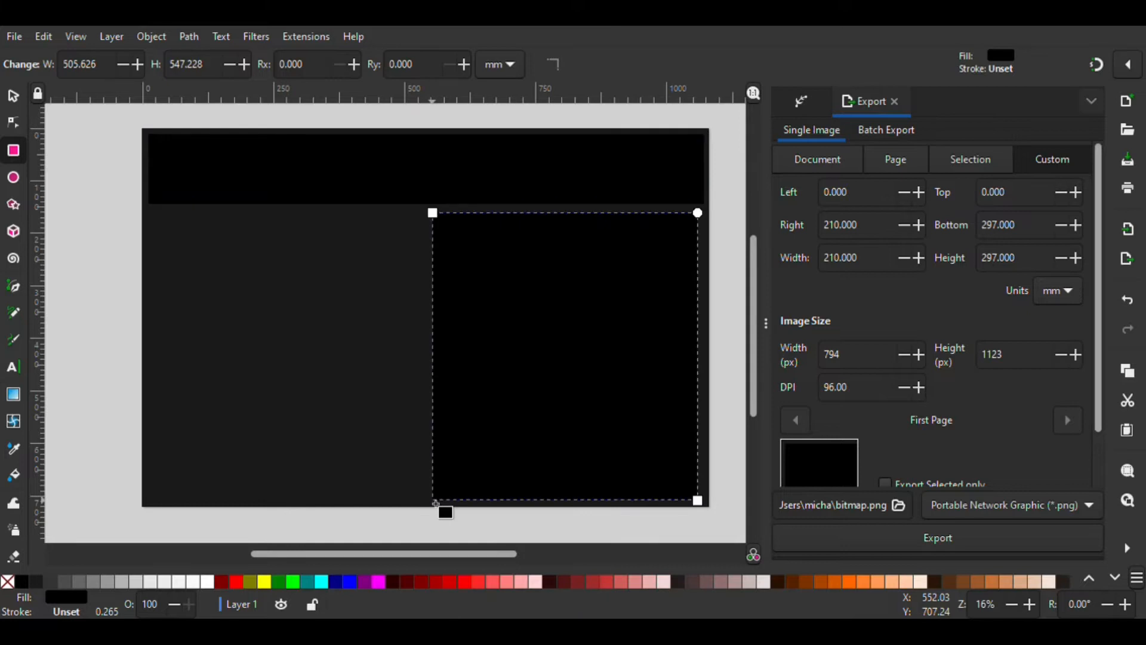
Duplicate the black panel and place the copy beside it, below the left half of the header
left_click(13, 96)
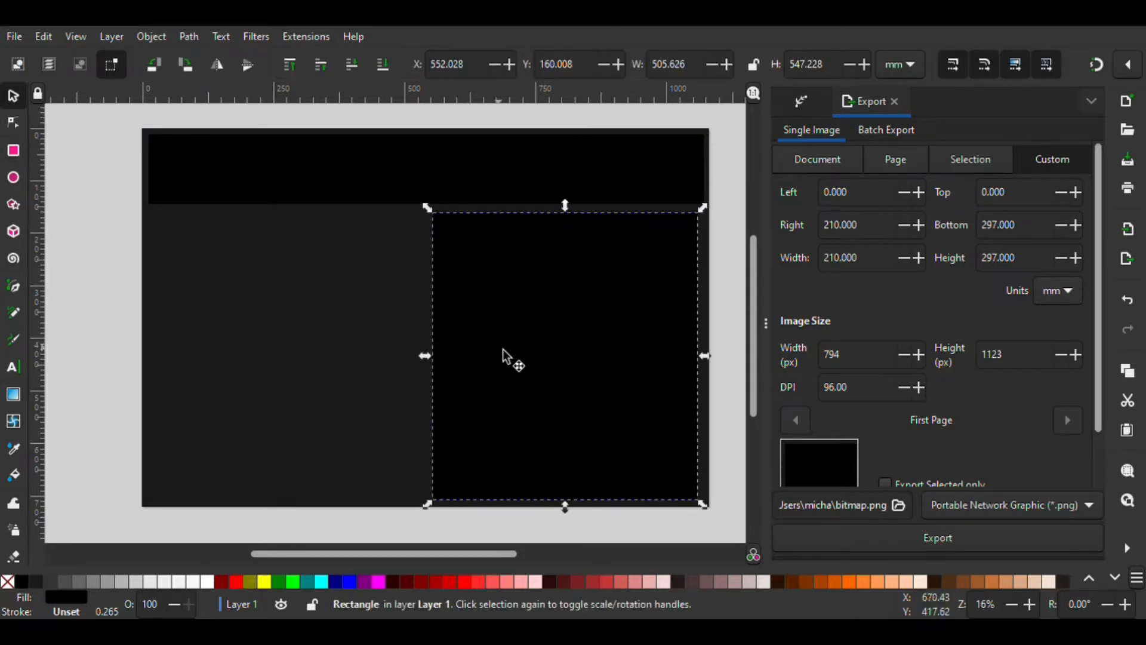
key("ctrl+v")
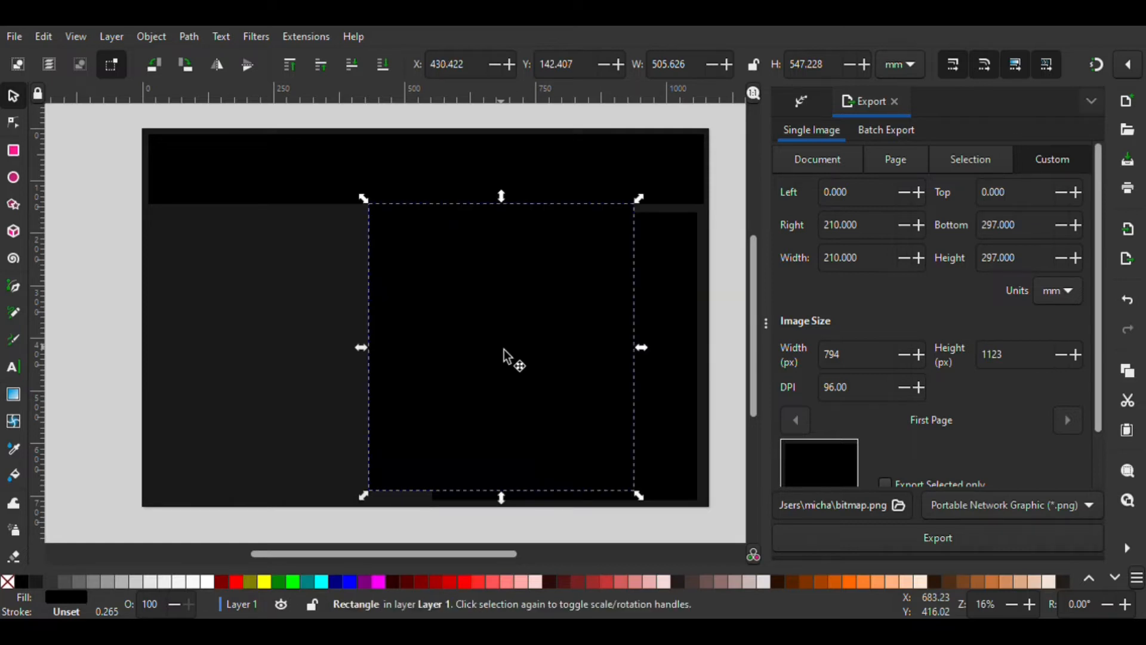
left_click_drag(503, 349, 279, 356)
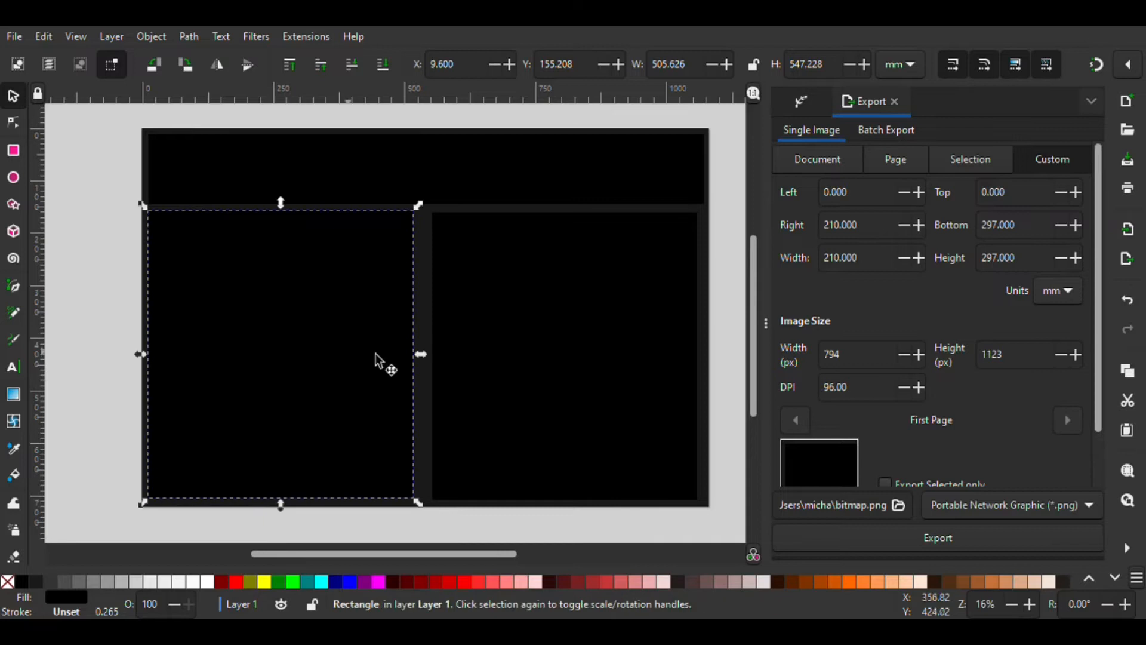
left_click(715, 453)
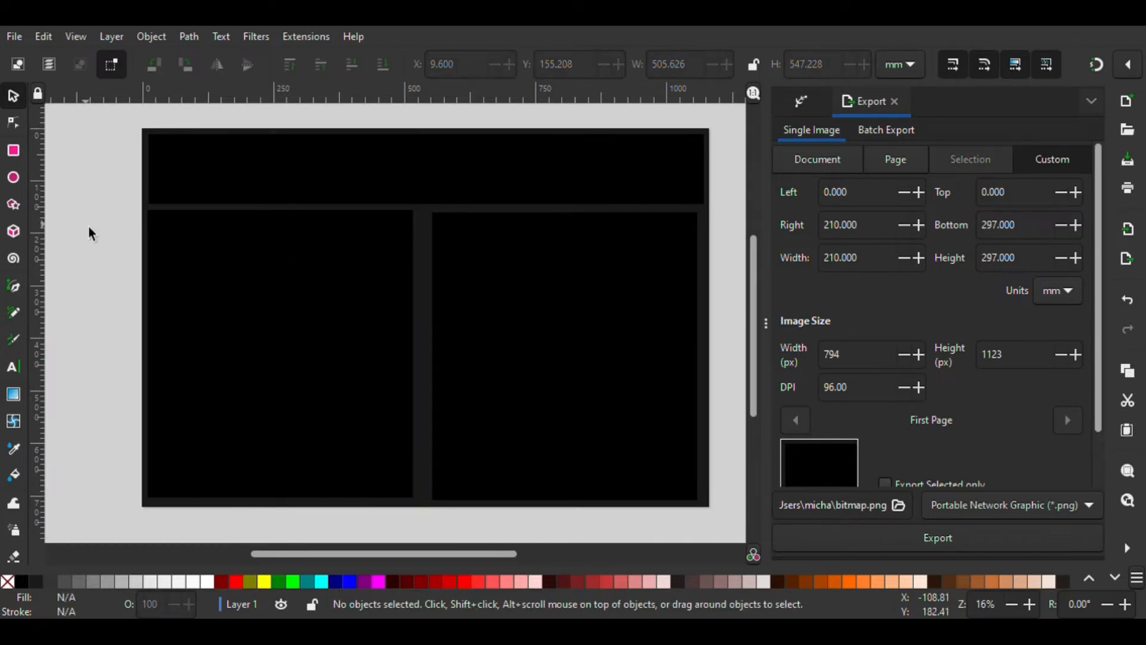
Draw a yellow block letter T about 114 × 118 mm with the Pen tool at the left end of the black header
left_click(13, 289)
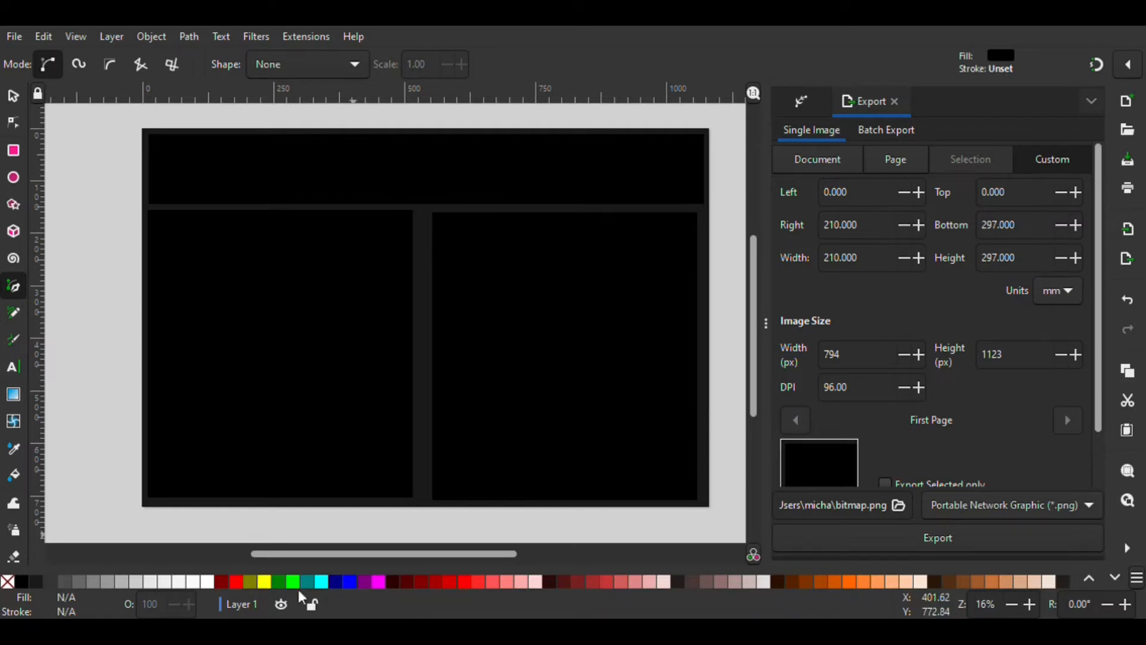
left_click(262, 583)
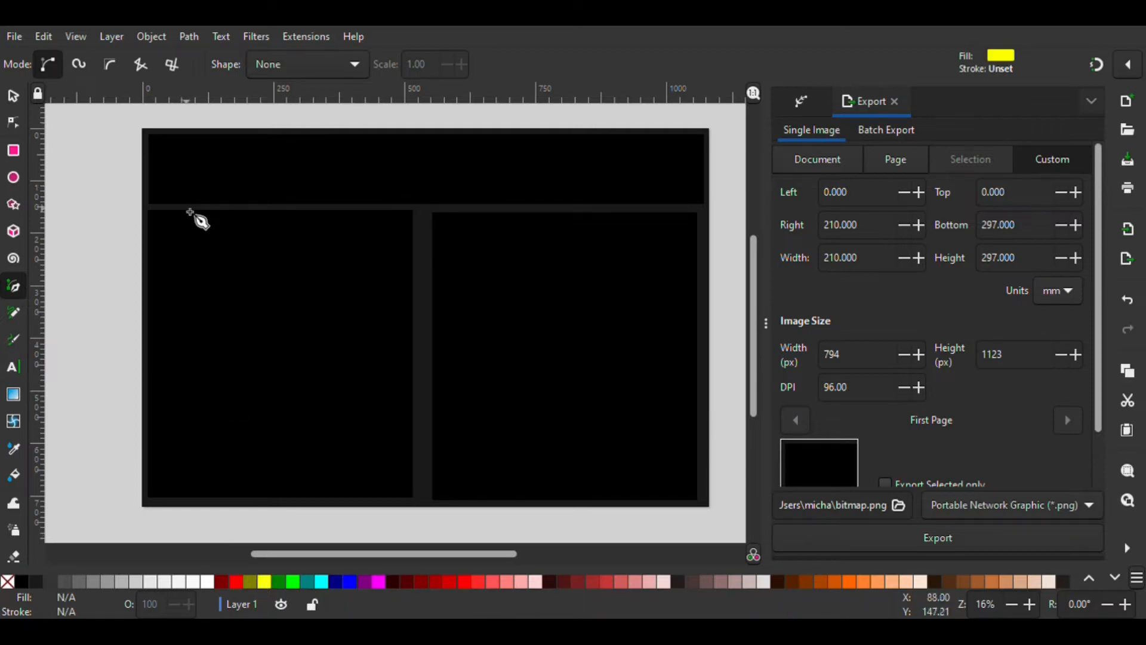
left_click(183, 196)
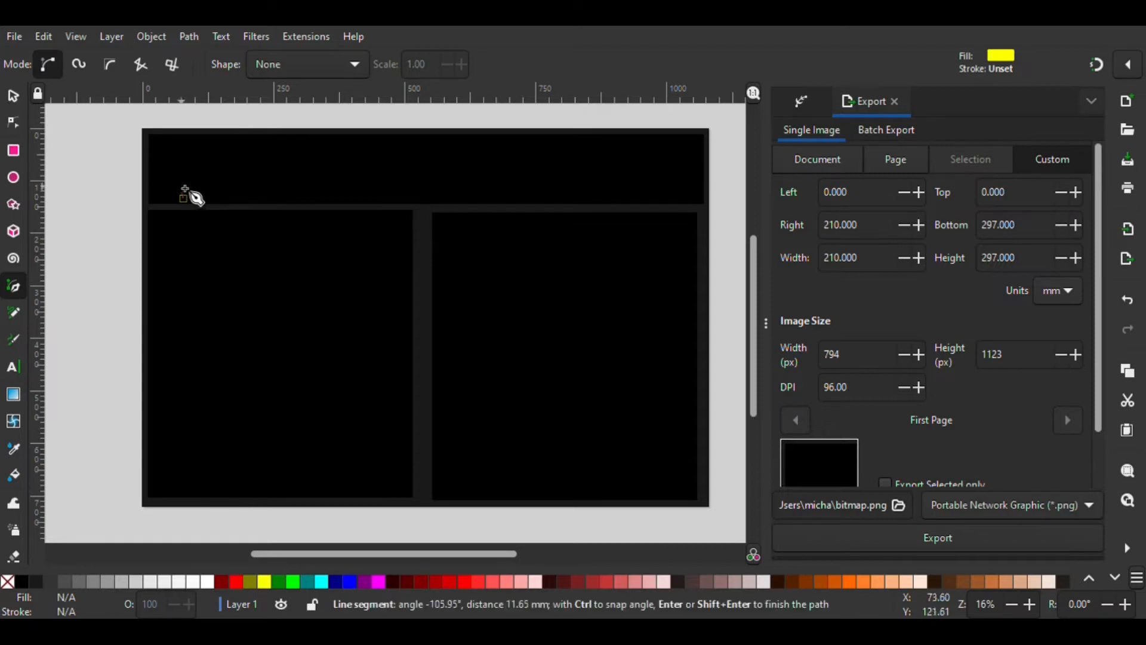
left_click(184, 158)
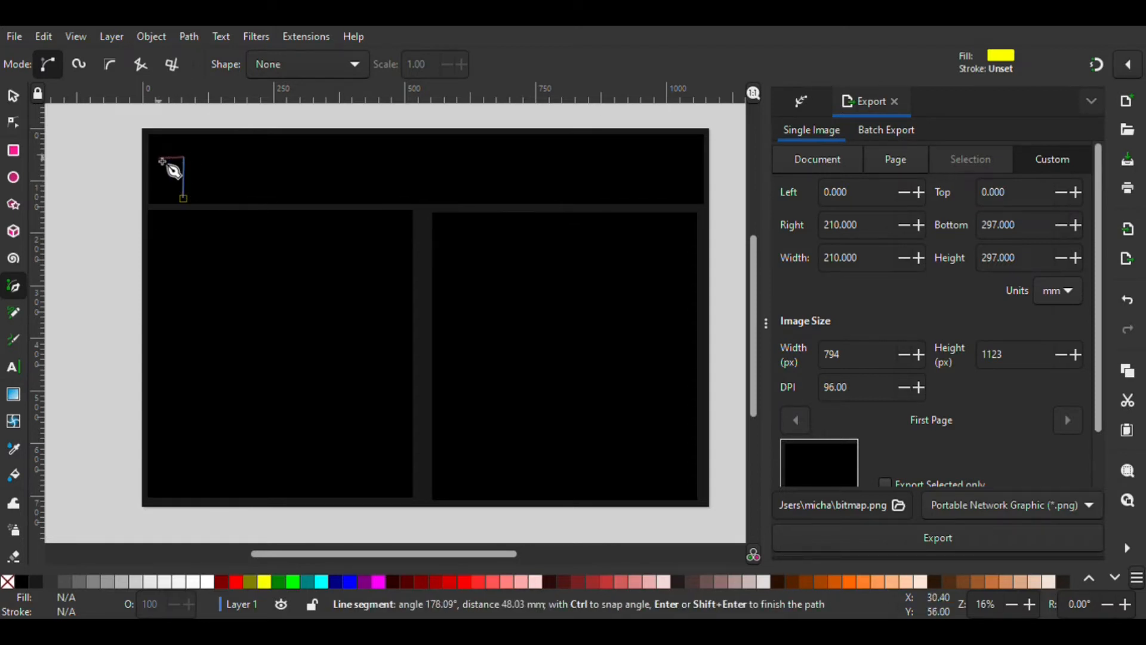
left_click(158, 157)
left_click(158, 139)
left_click(218, 141)
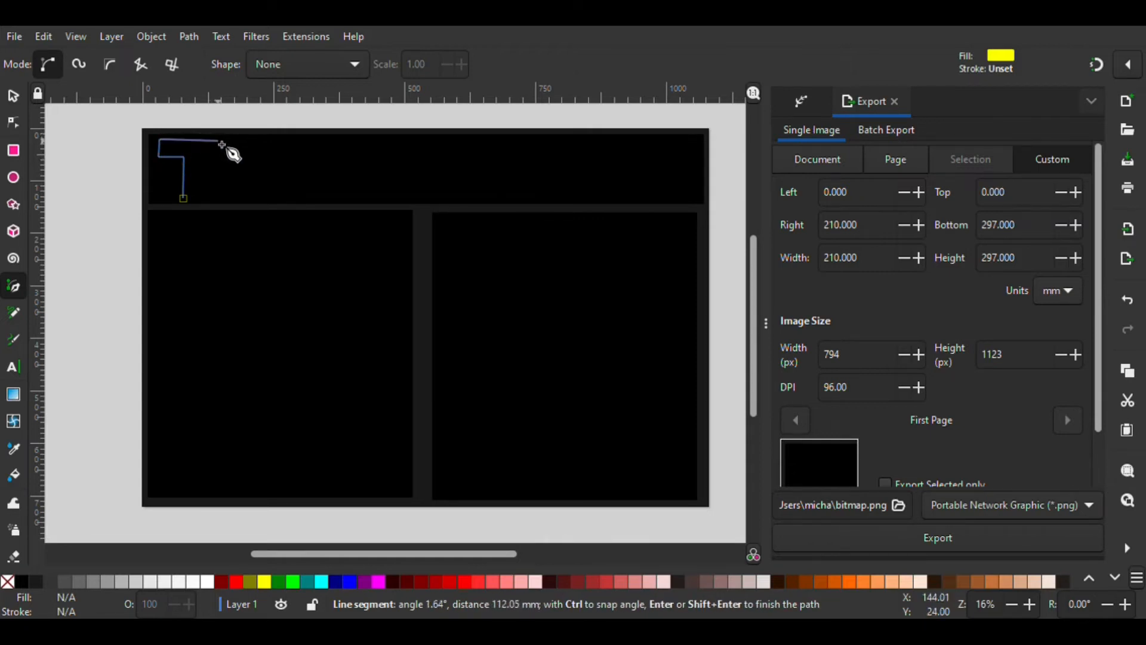
left_click(218, 158)
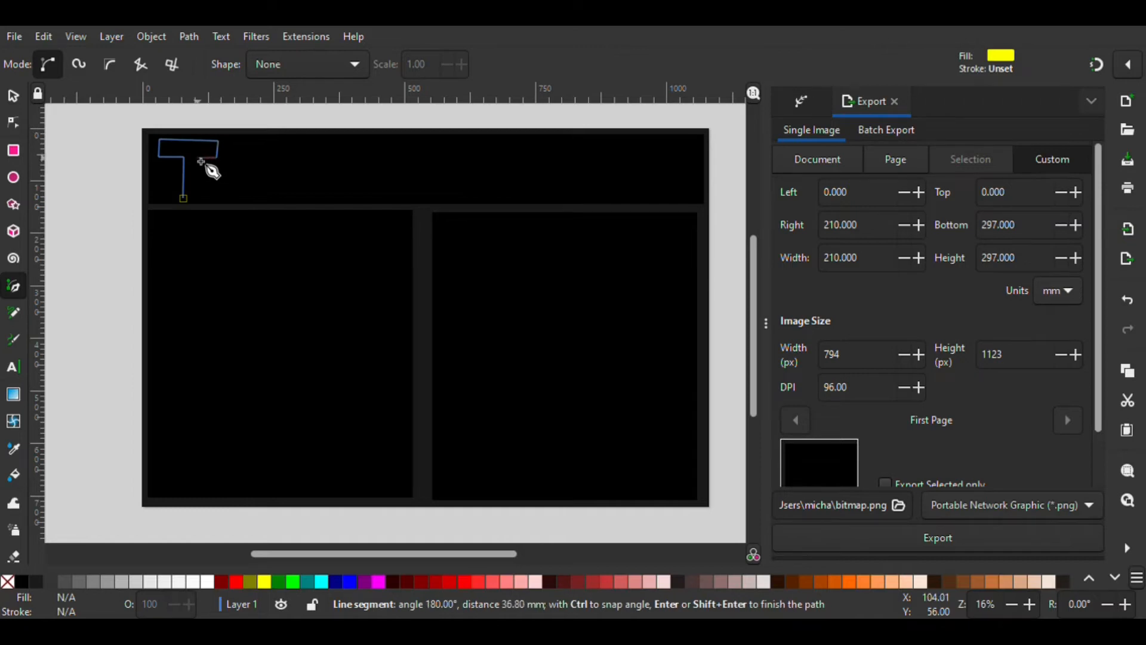
left_click(204, 213)
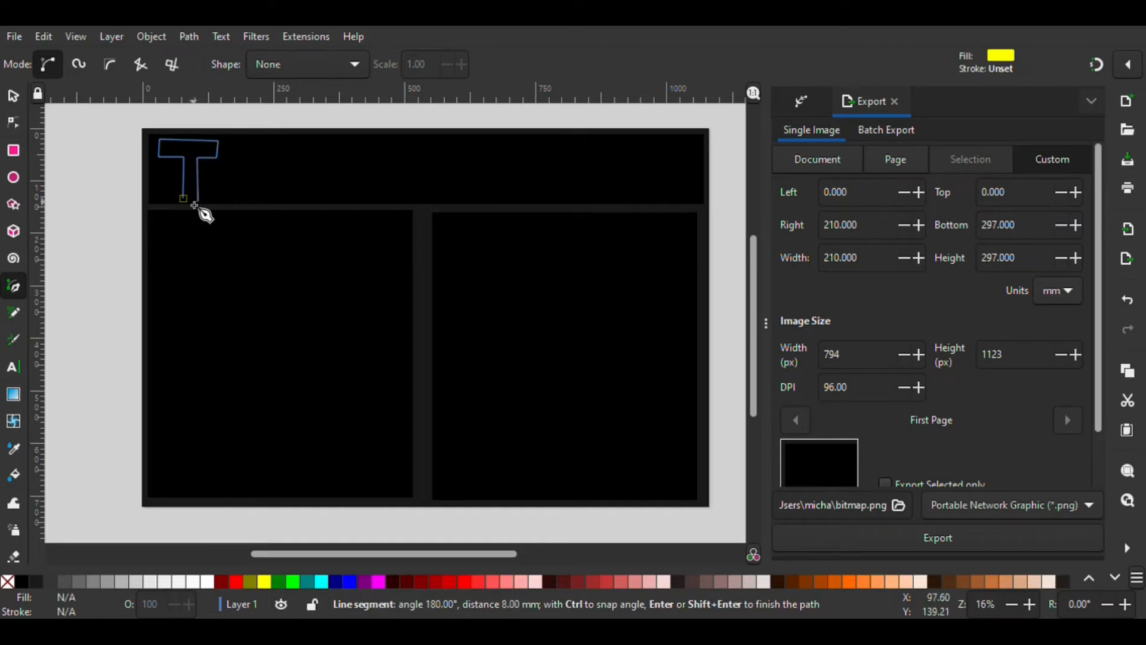
left_click(185, 204)
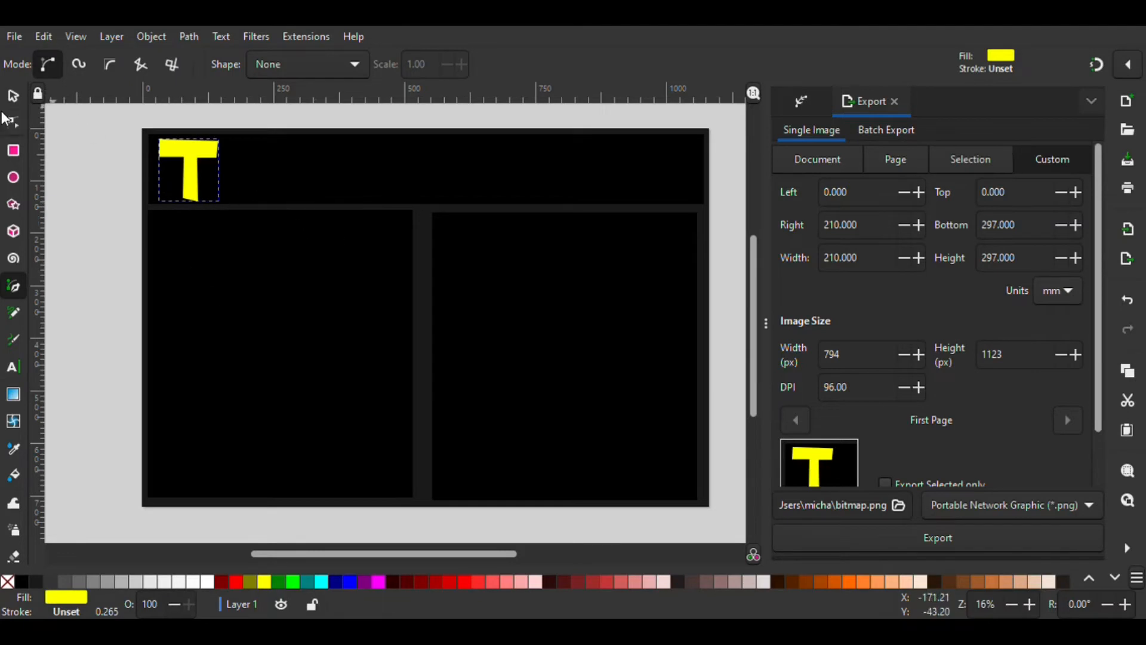
left_click(12, 98)
left_click(96, 189)
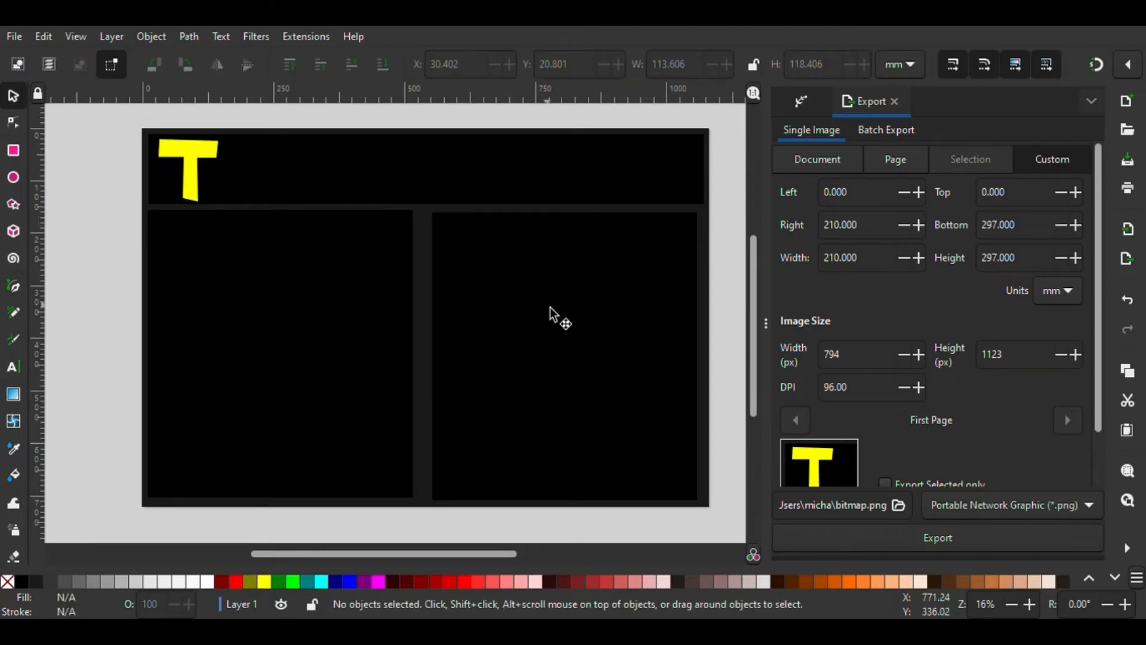
key("alt")
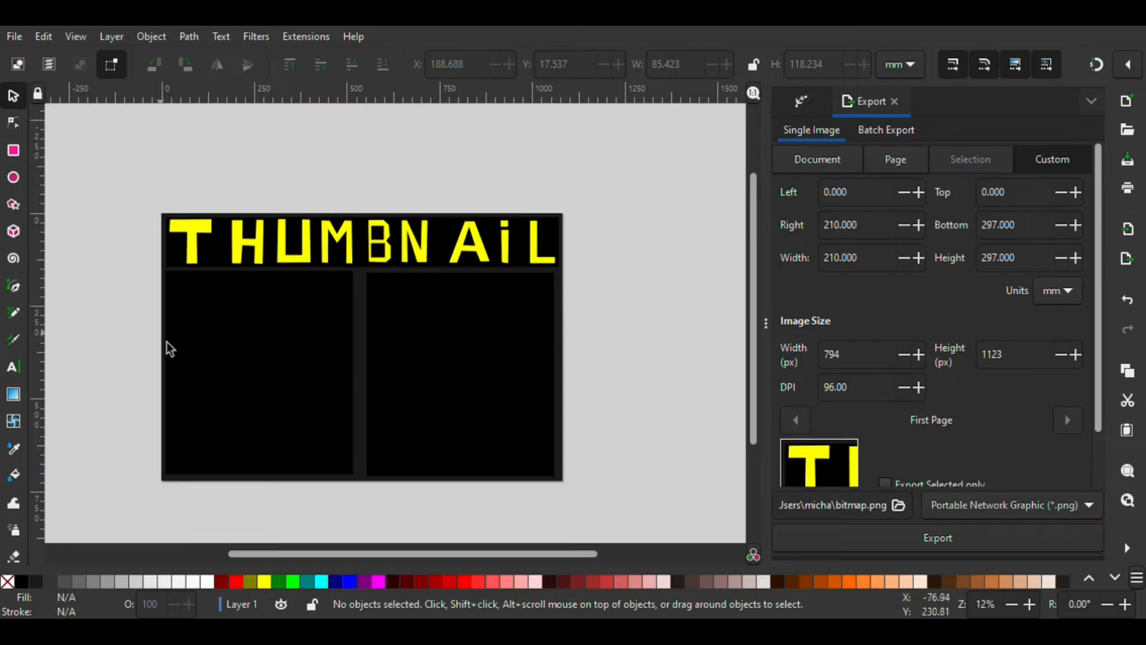
Draw the angular hook of a yellow question mark as a closed straight-segment Pen path in the left black panel
left_click(18, 290)
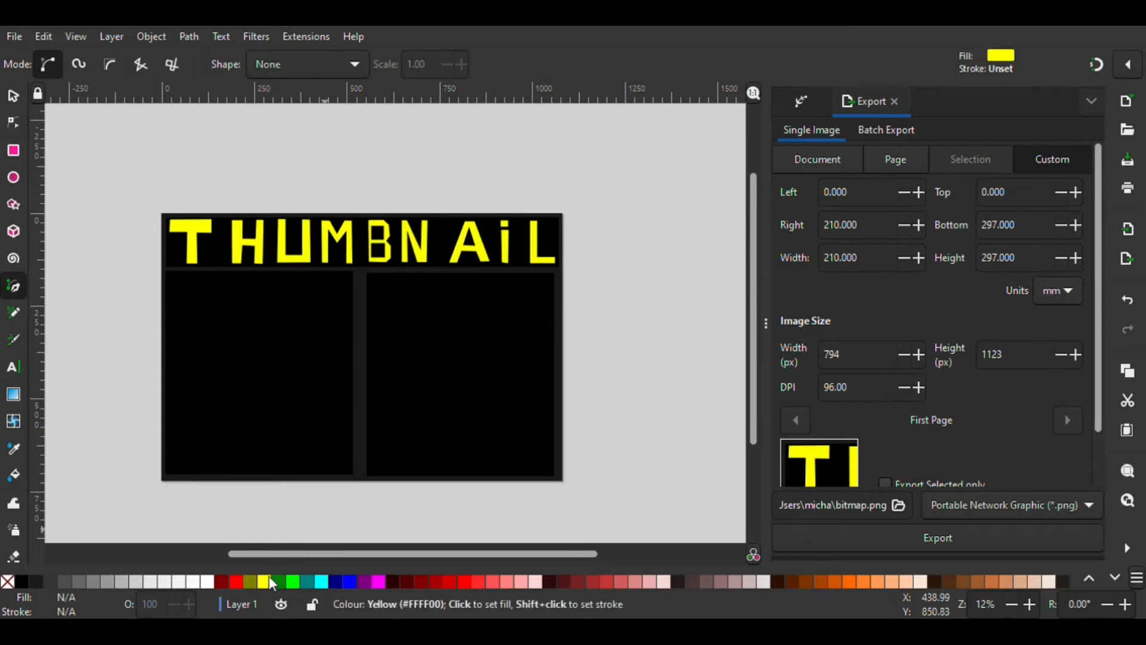
left_click(175, 353)
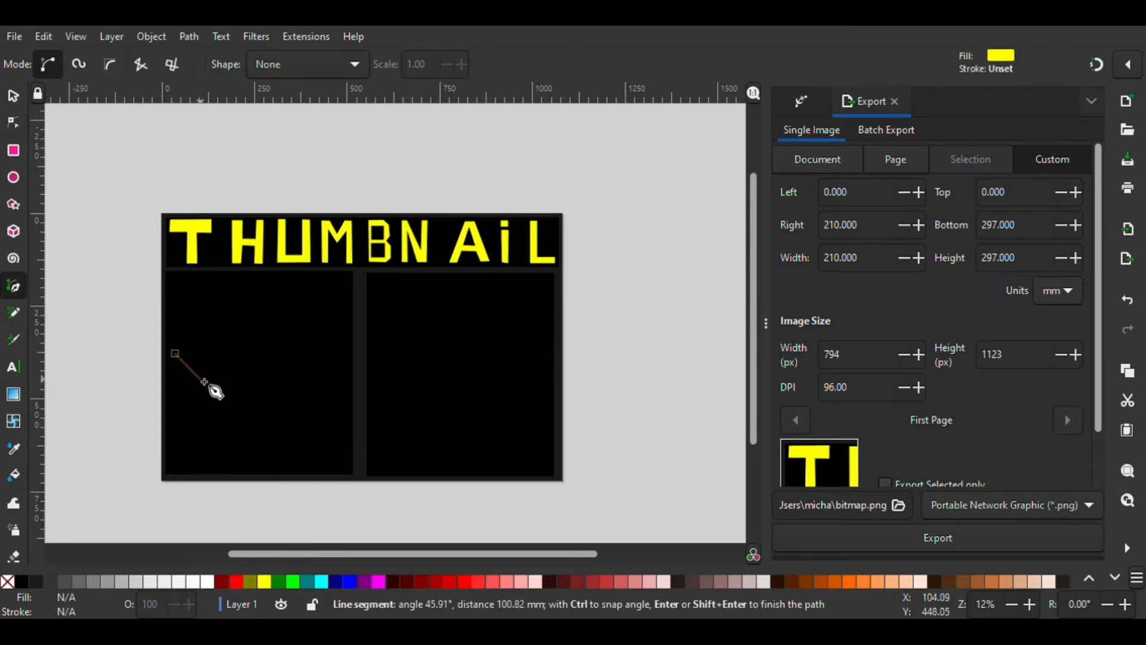
left_click(197, 375)
left_click(261, 327)
left_click(297, 376)
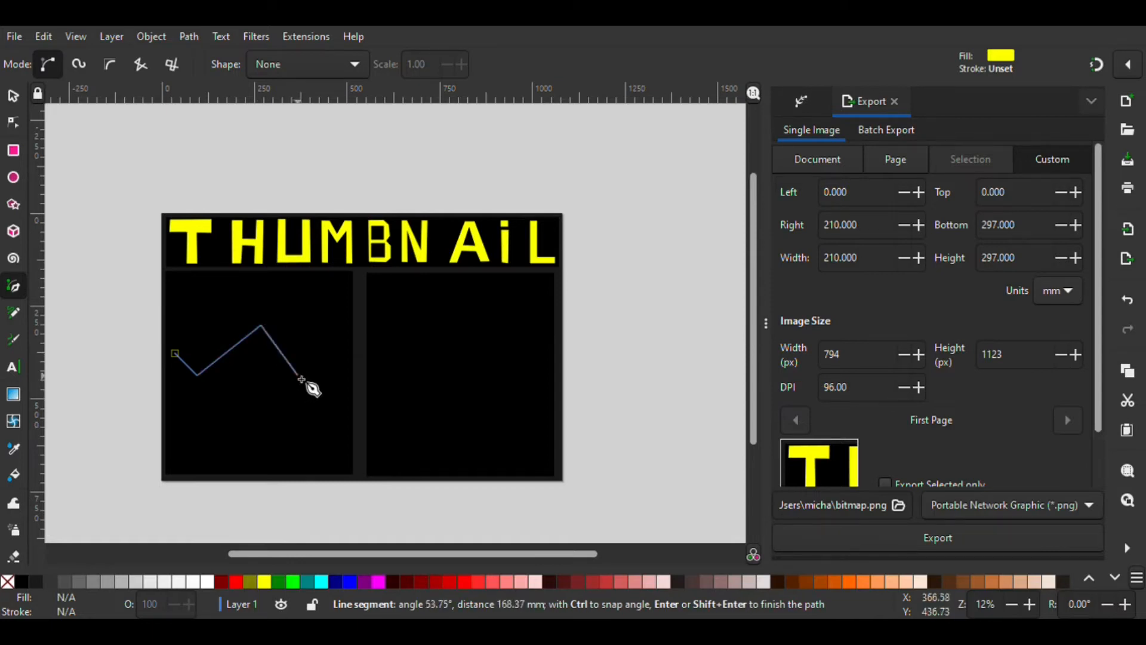
left_click(236, 405)
left_click(235, 430)
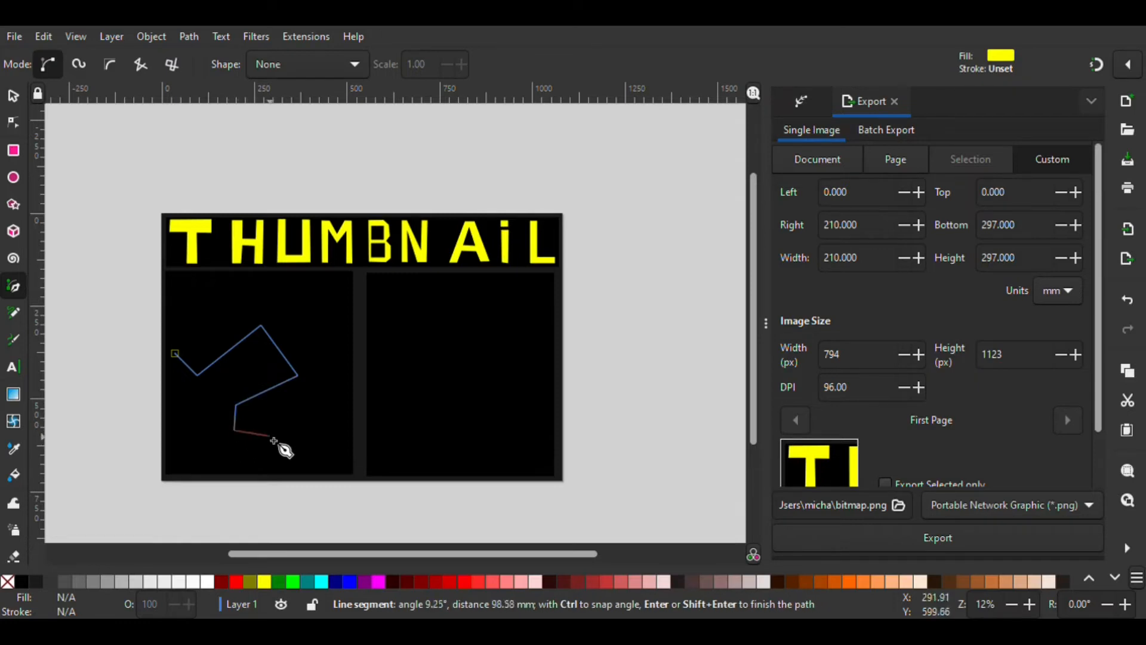
left_click(267, 431)
left_click(267, 410)
left_click(333, 379)
left_click(265, 294)
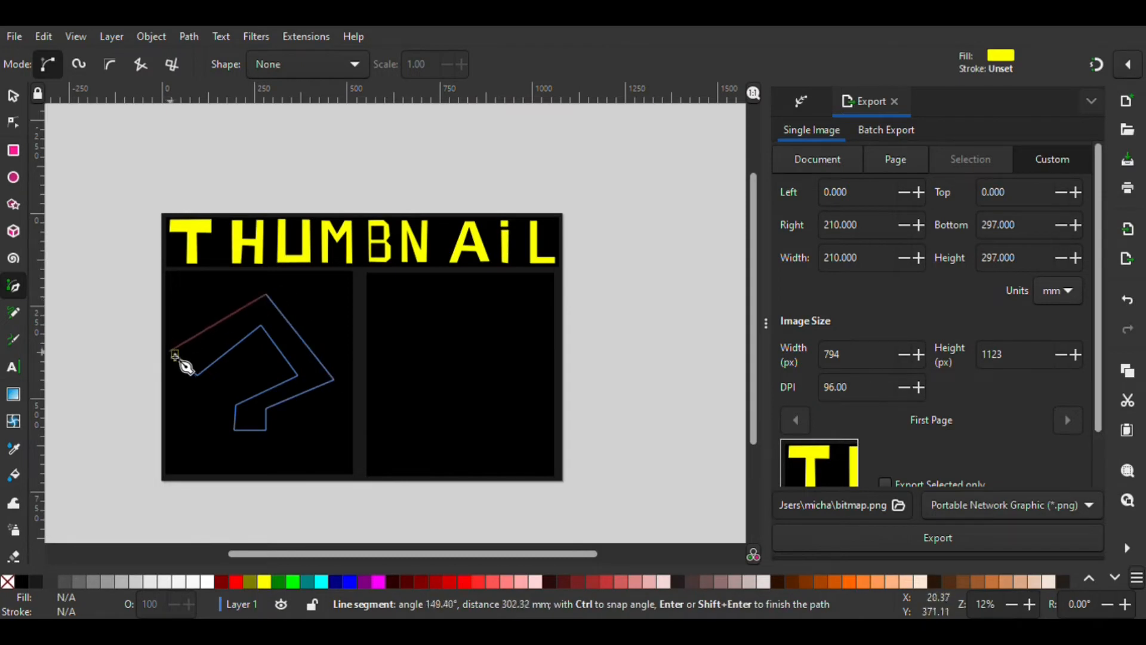
left_click(175, 354)
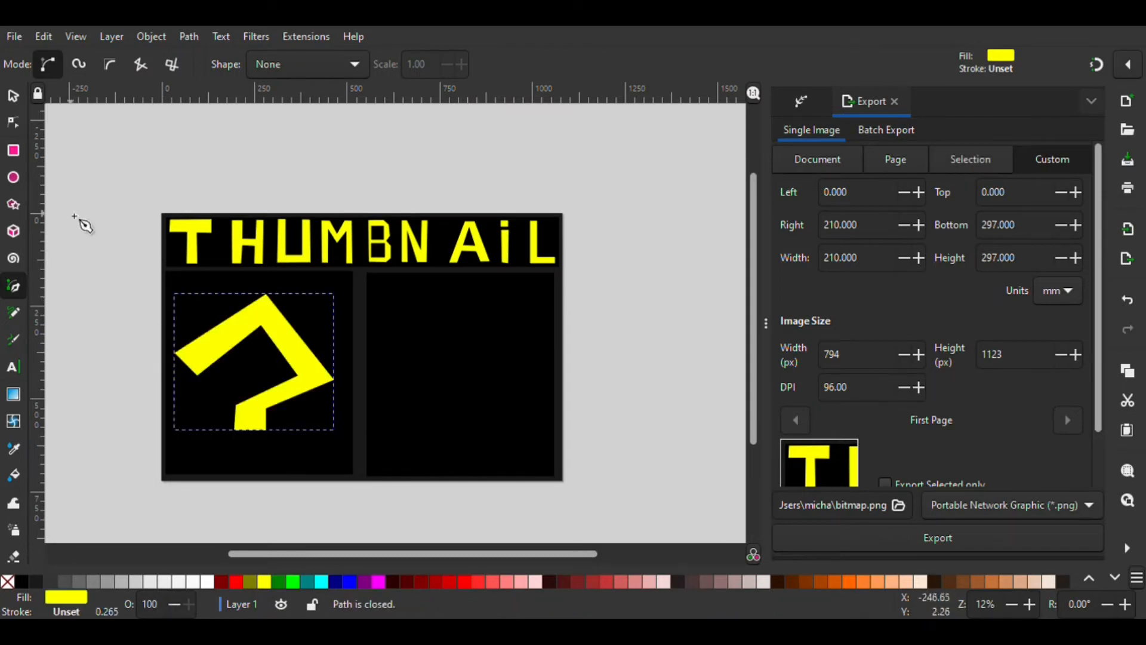
Curve the question mark hook's upper outer edge slightly on both sides of its peak, keeping the peak as a corner node
left_click(8, 124)
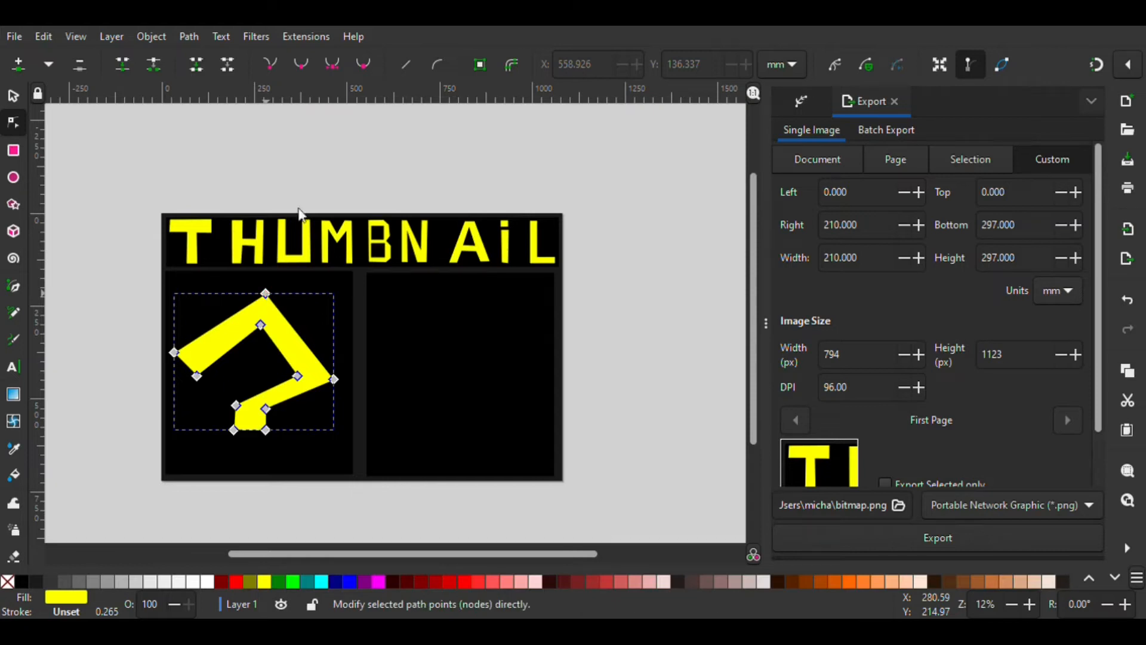
left_click(272, 296)
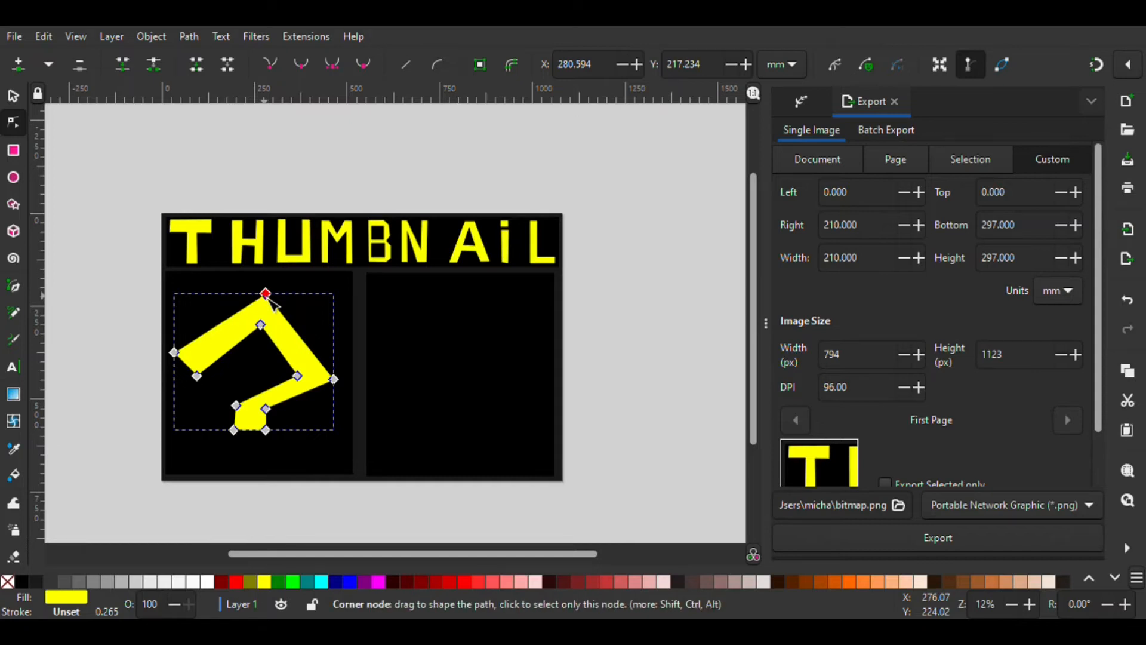
left_click(268, 296, "ctrl")
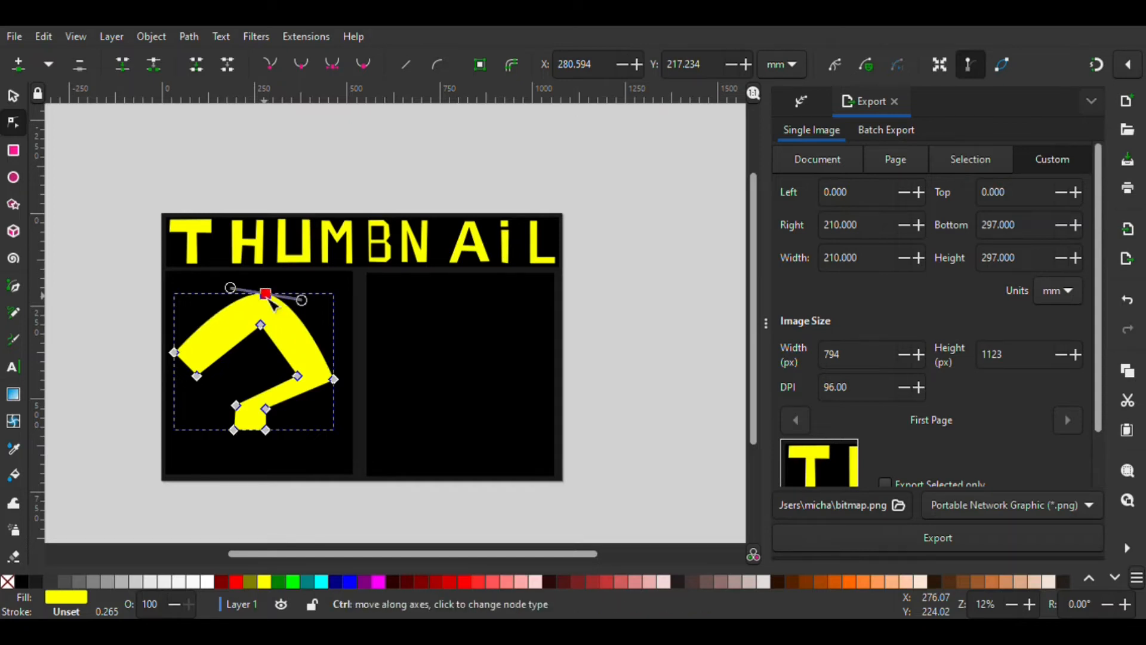
left_click(268, 296, "ctrl")
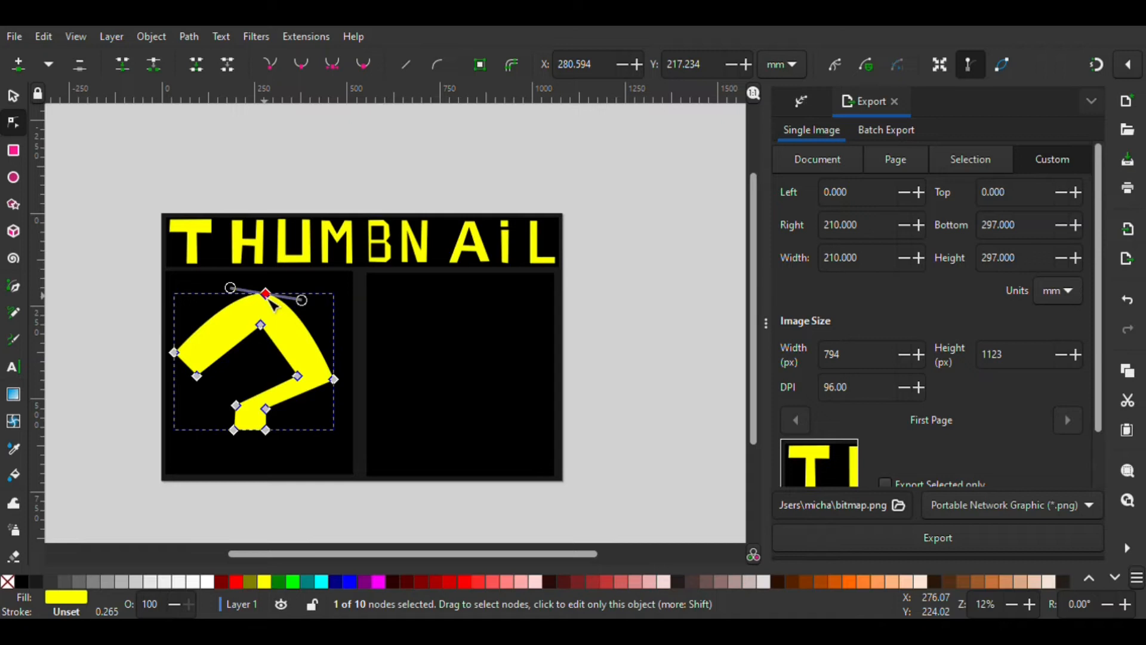
left_click_drag(234, 311, 242, 323)
left_click_drag(309, 334, 303, 333)
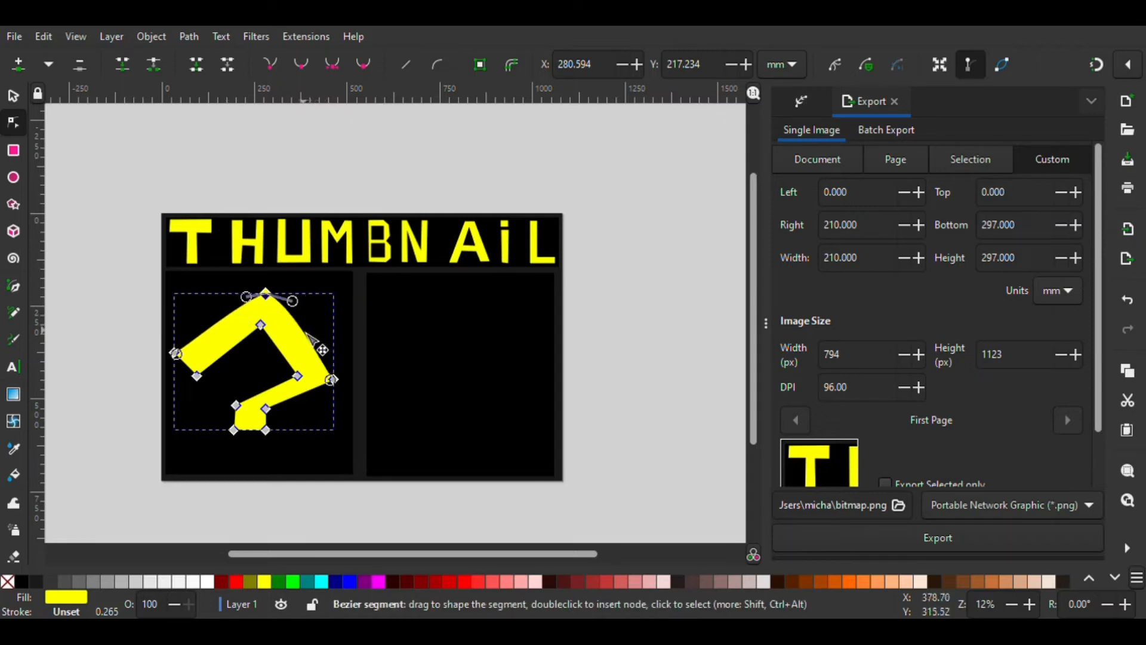
left_click(450, 135)
left_click(450, 134)
Smooth the question mark's outermost right node and bend its adjoining outer segments into a rounded bowl
left_click(322, 383)
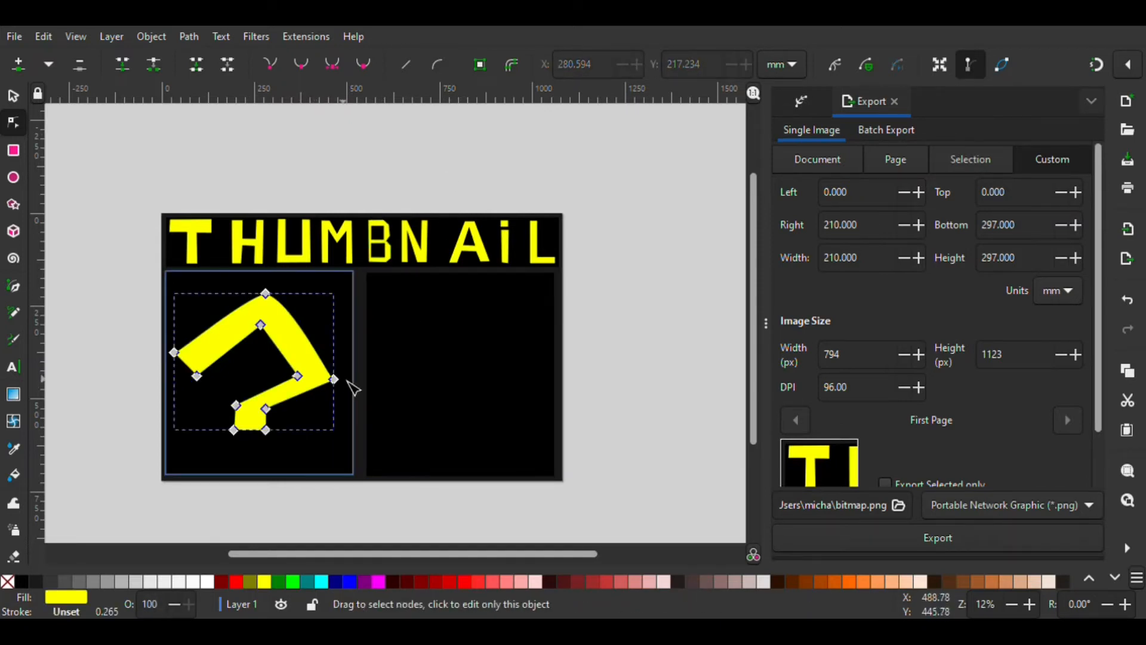
left_click(338, 384, "ctrl")
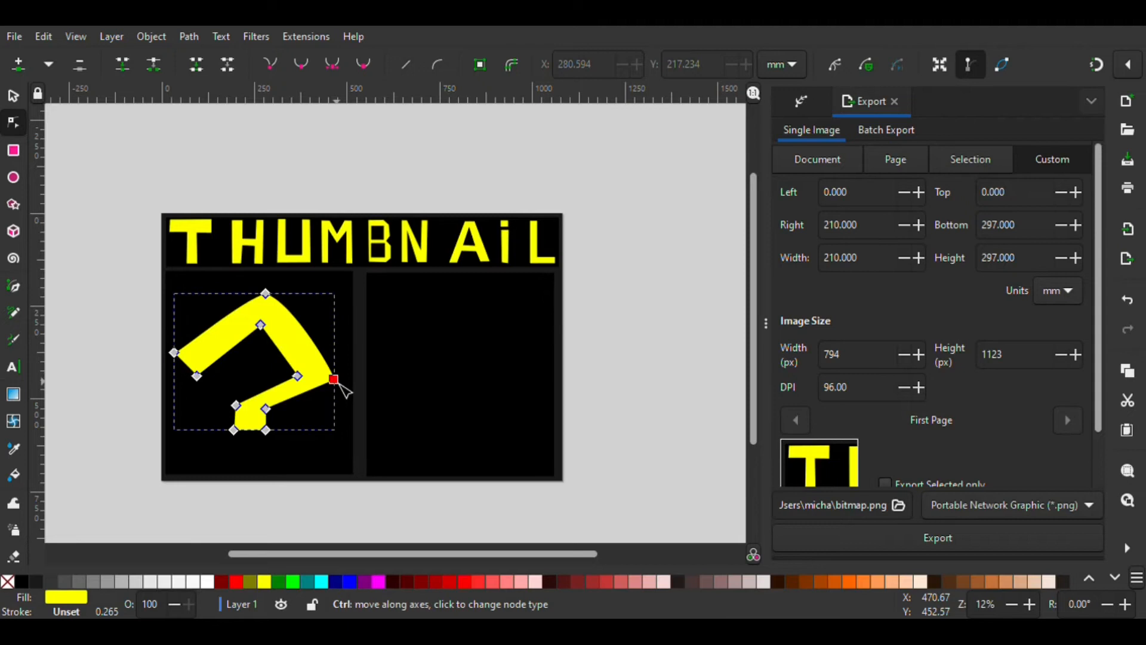
left_click(334, 380, "ctrl")
left_click_drag(330, 404, 321, 407)
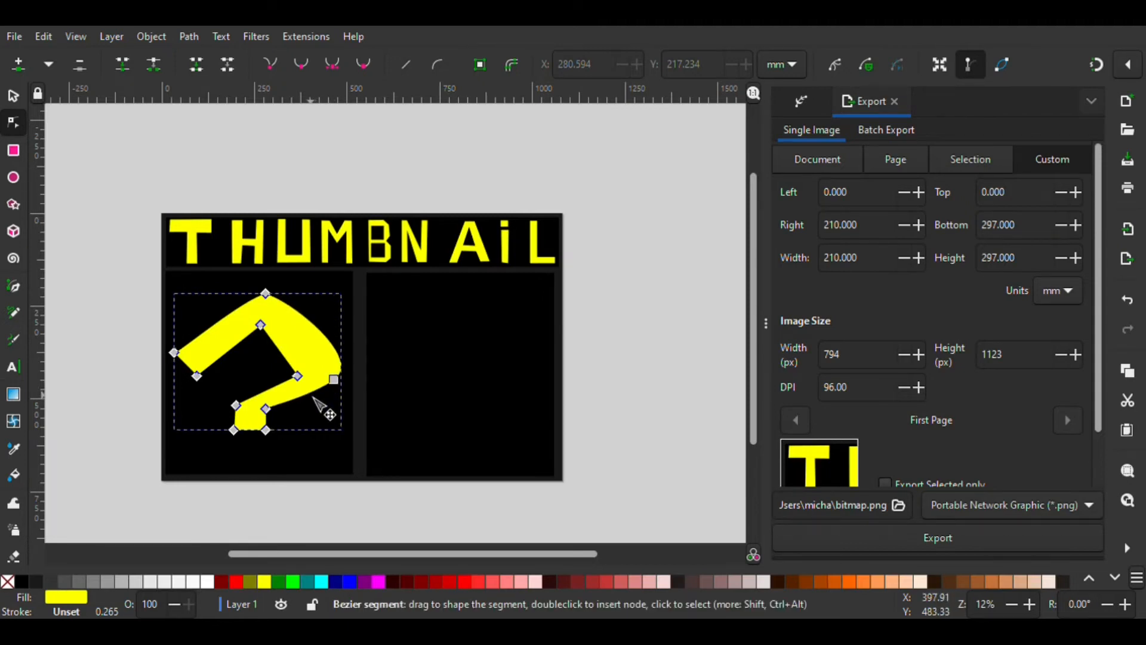
left_click_drag(339, 349, 312, 326)
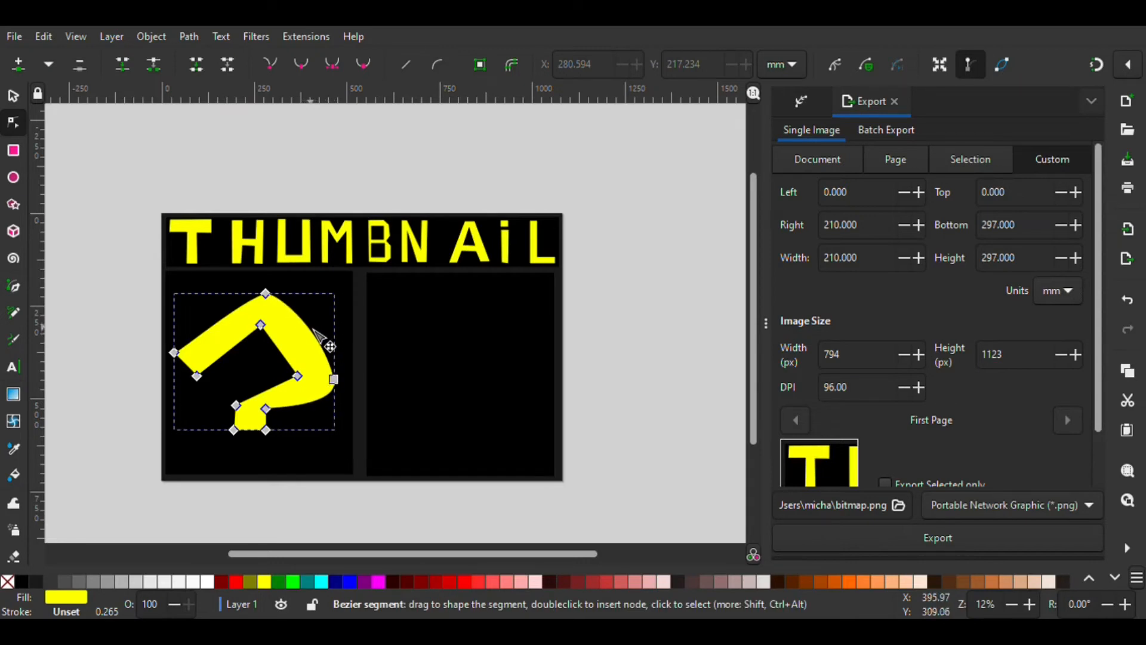
left_click_drag(325, 411, 325, 410)
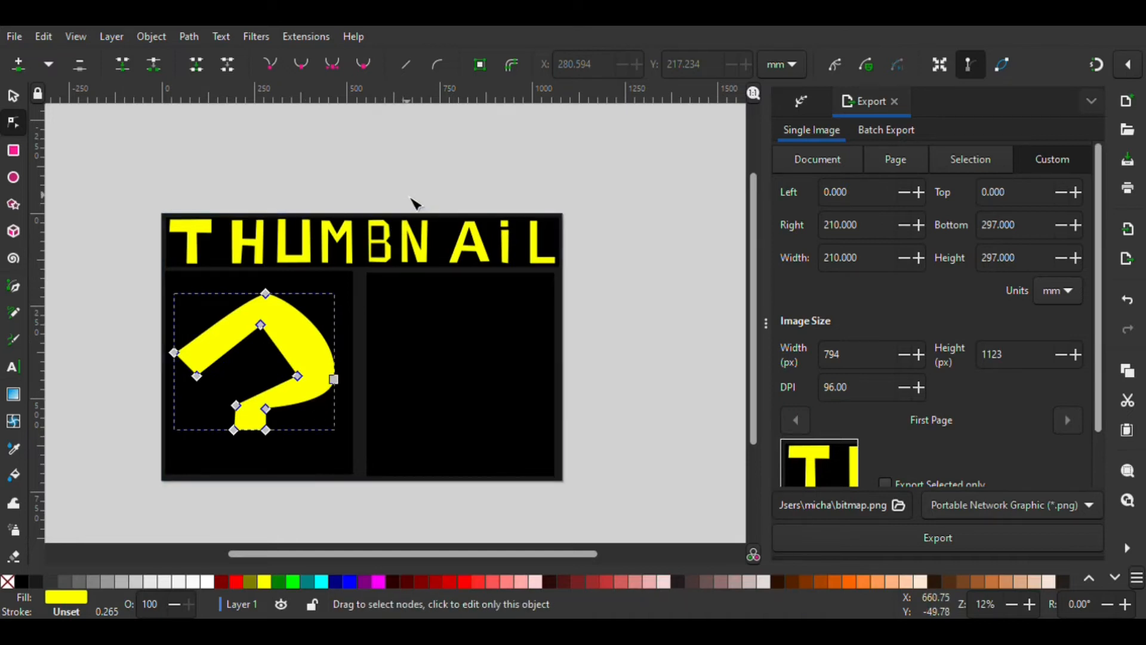
Smooth the hook's two inner bend nodes and reshape the inner contour, raising the stem's upper left corner to even out the thickness
left_click(261, 326, "ctrl")
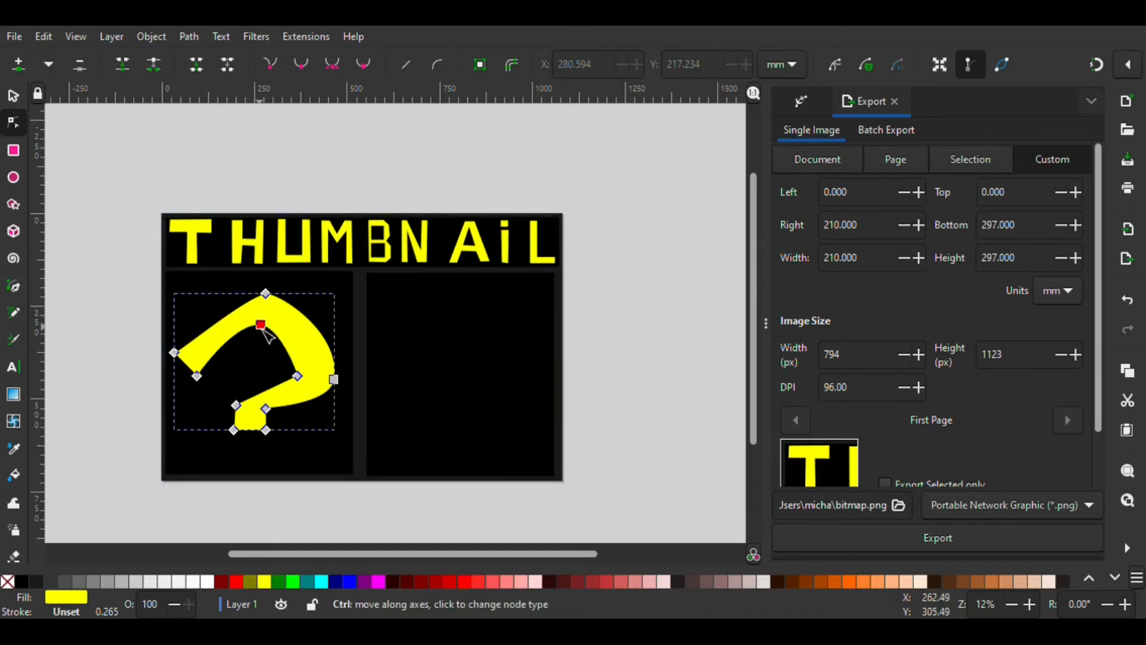
left_click(297, 376)
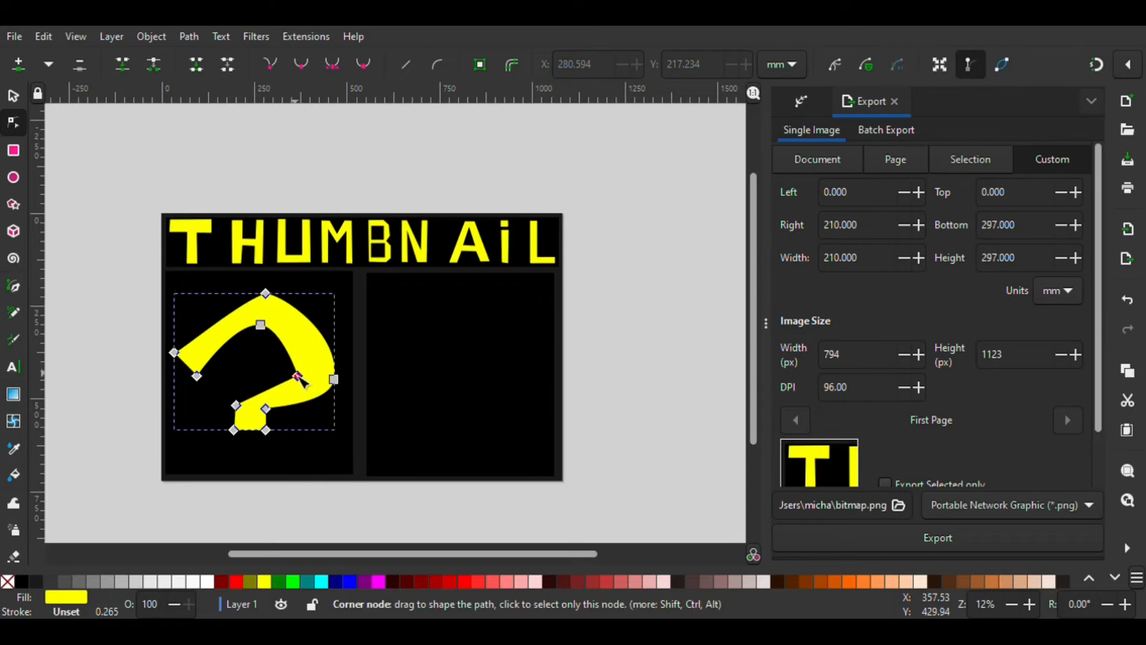
left_click(298, 376, "ctrl")
left_click_drag(297, 376, 304, 365)
left_click_drag(237, 408, 238, 391)
left_click_drag(263, 325, 228, 352)
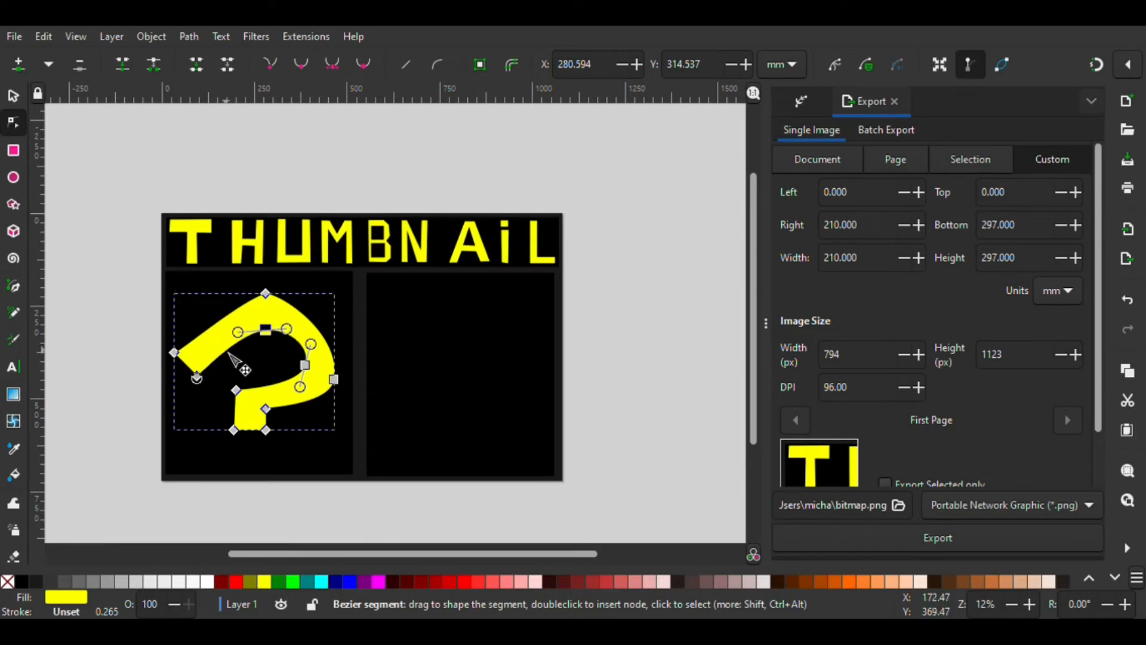
left_click(355, 186)
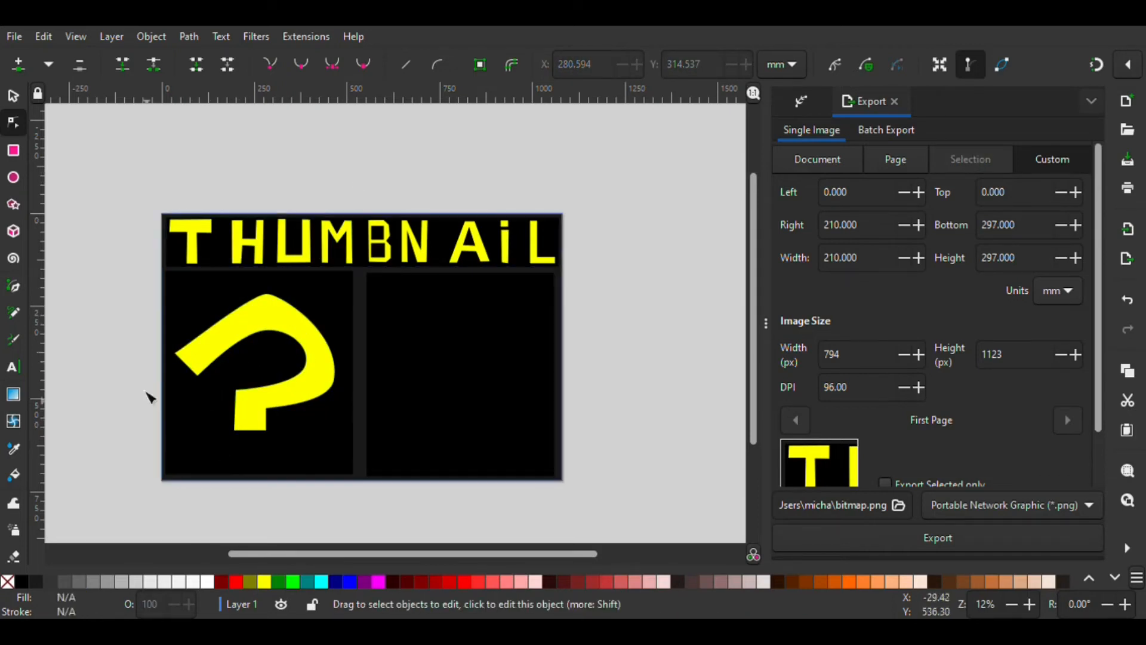
Draw a yellow square dot about 84 × 84 mm directly below the question mark's stem
left_click(13, 151)
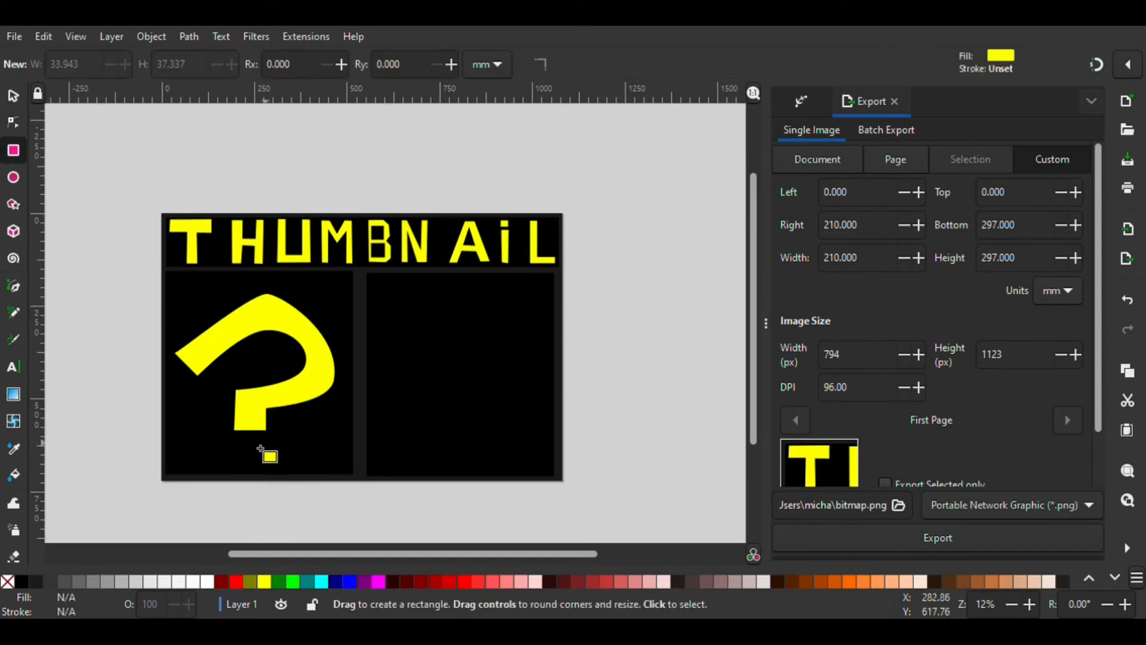
left_click_drag(236, 442, 267, 472)
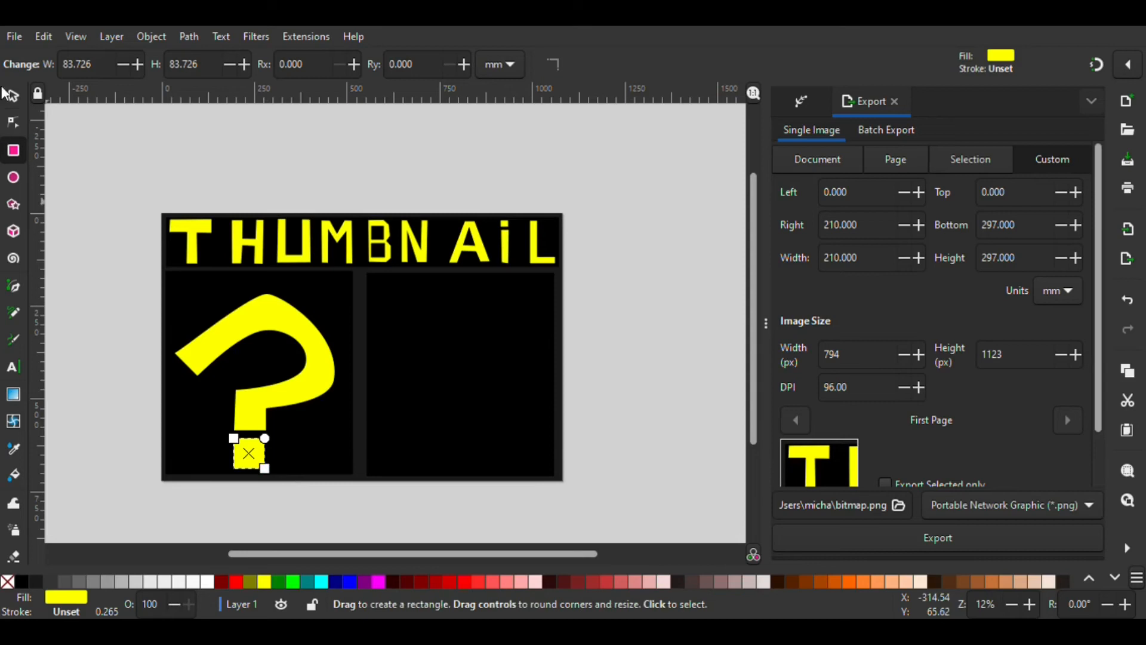
left_click(12, 96)
left_click(61, 153)
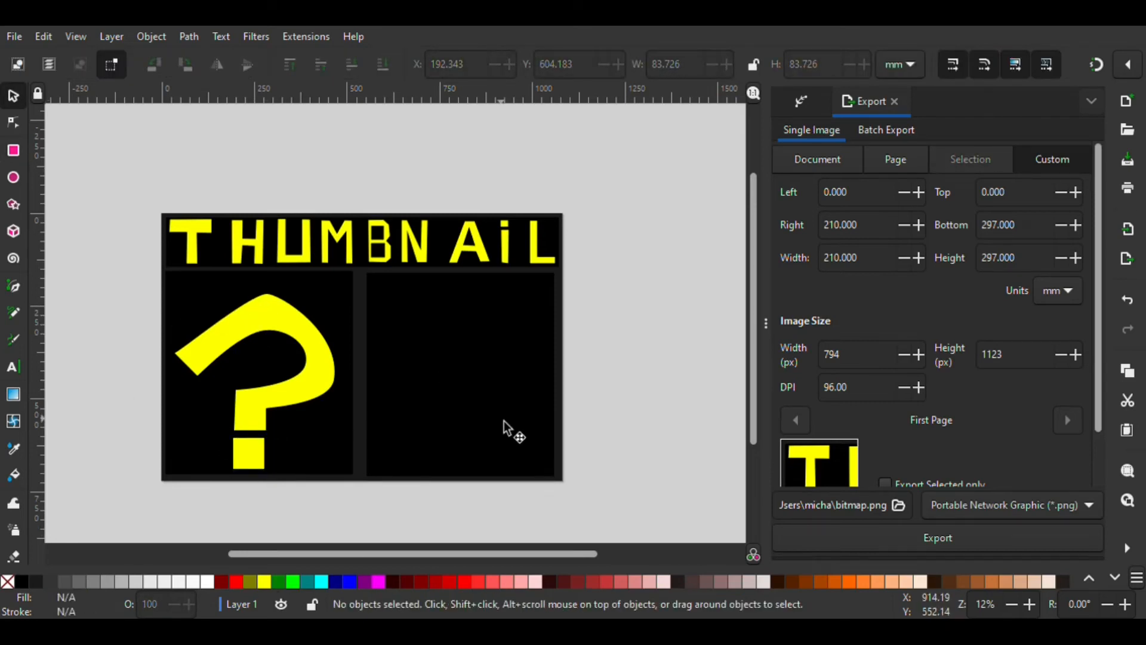
Draw a narrow slanted 90% Grey strip about 219 × 382 mm overall with the Pen tool in the right black panel
left_click(13, 286)
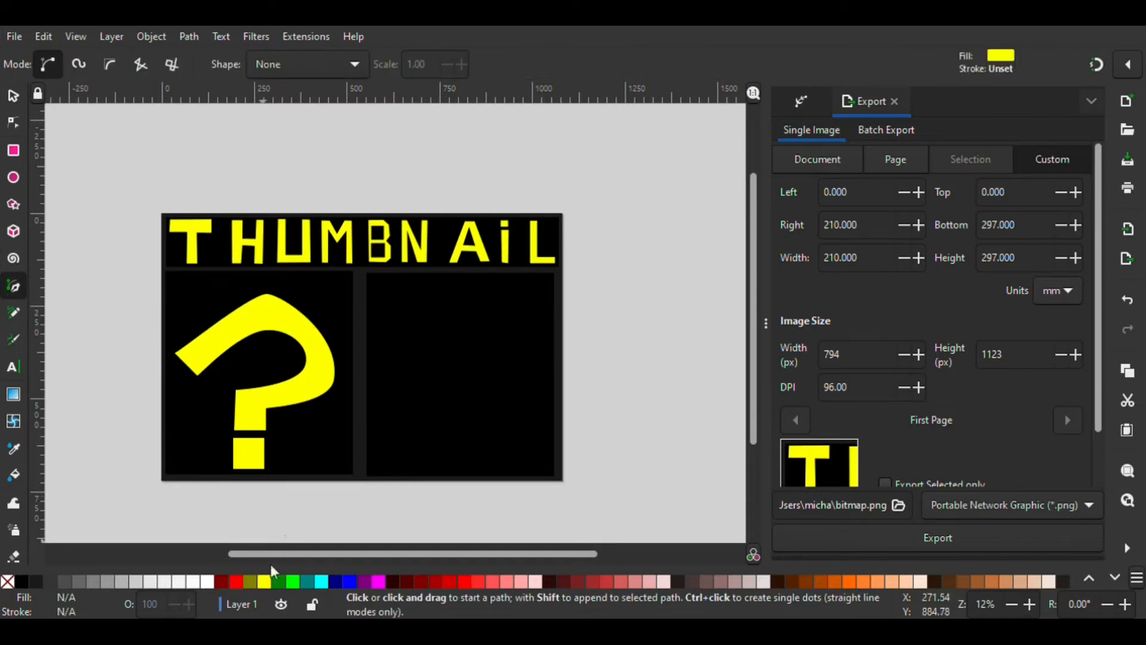
left_click(34, 582)
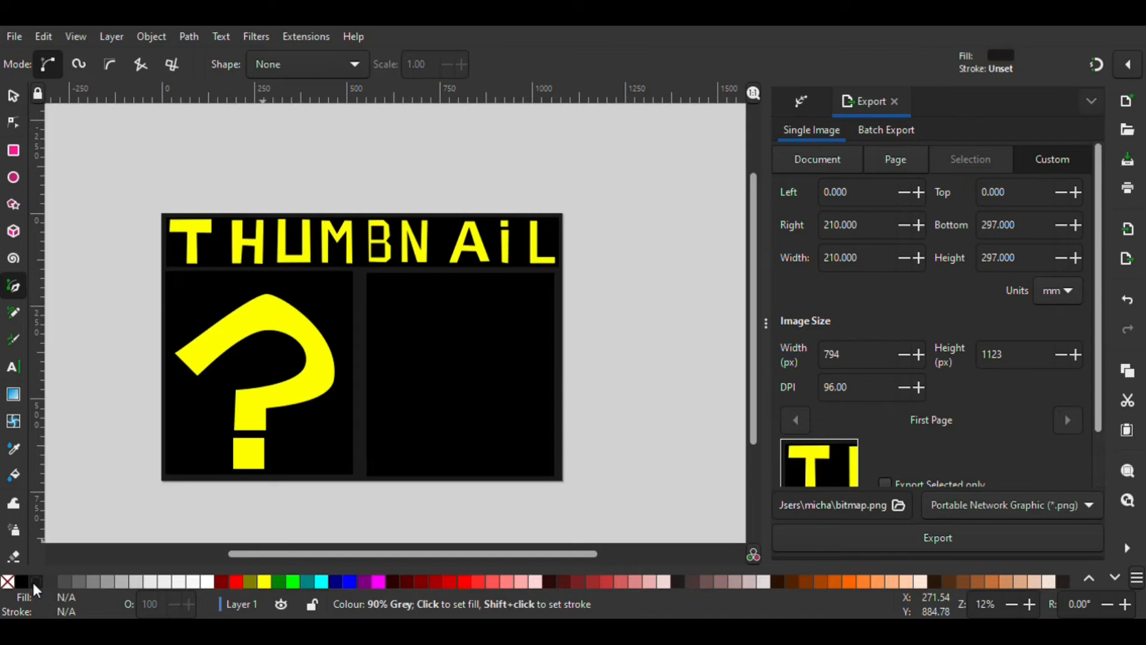
left_click(381, 435)
left_click(458, 309)
left_click(463, 326)
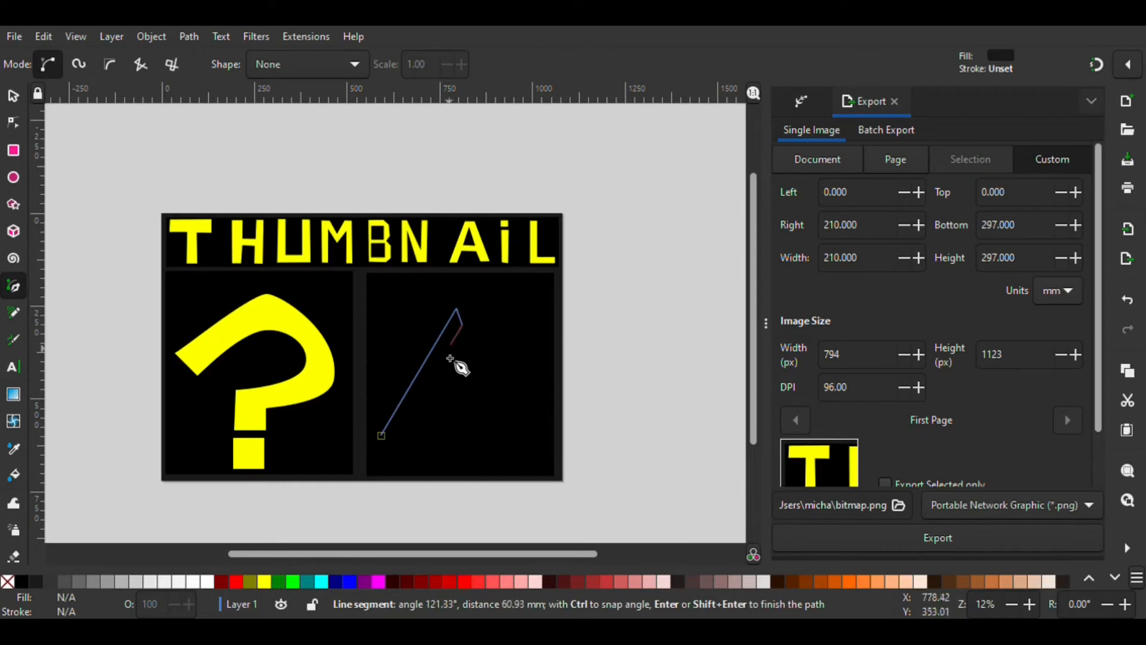
left_click(382, 436)
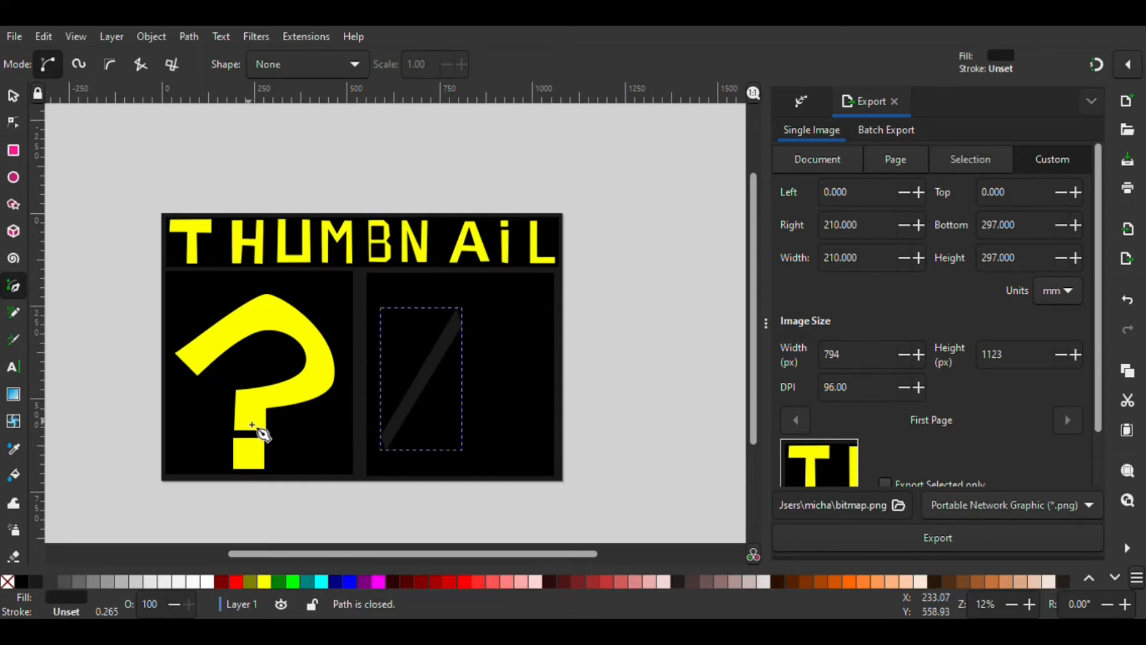
Place a horizontally mirrored copy of the grey strip to the right of the original, at about X 829, Y 264 mm
left_click(12, 98)
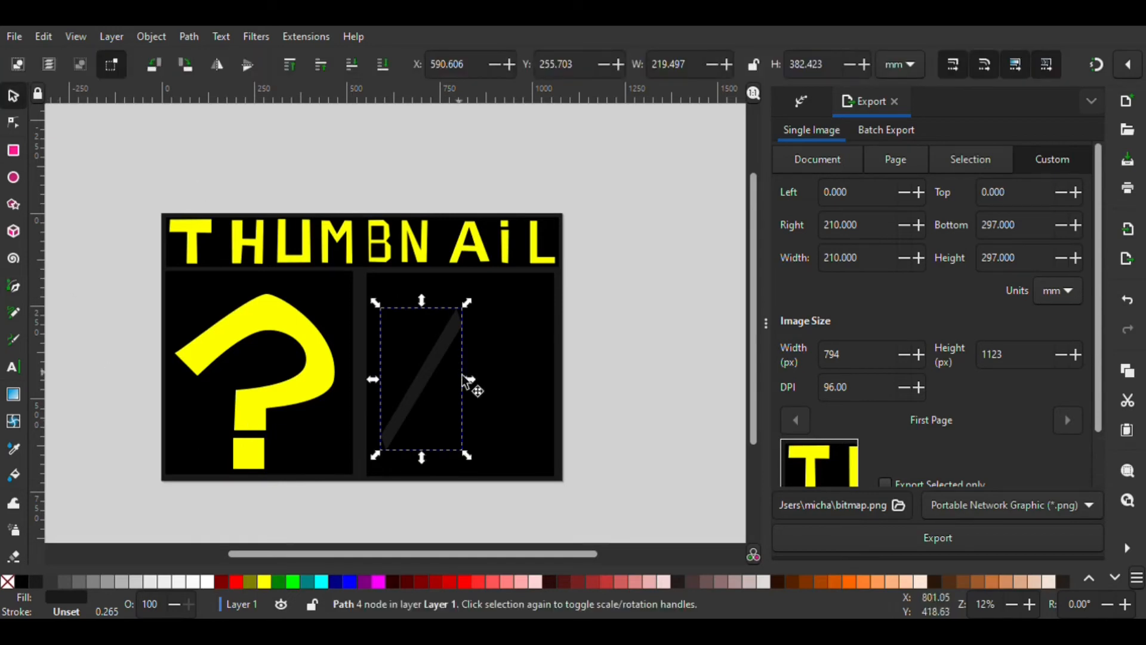
left_click_drag(430, 328, 449, 405)
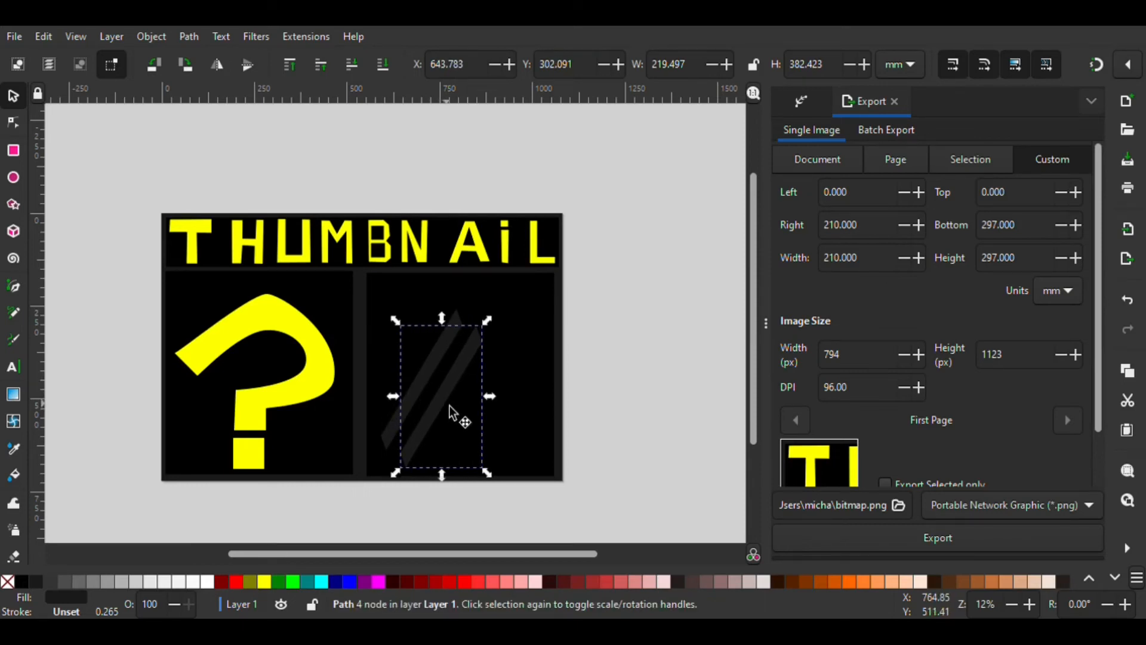
key("h")
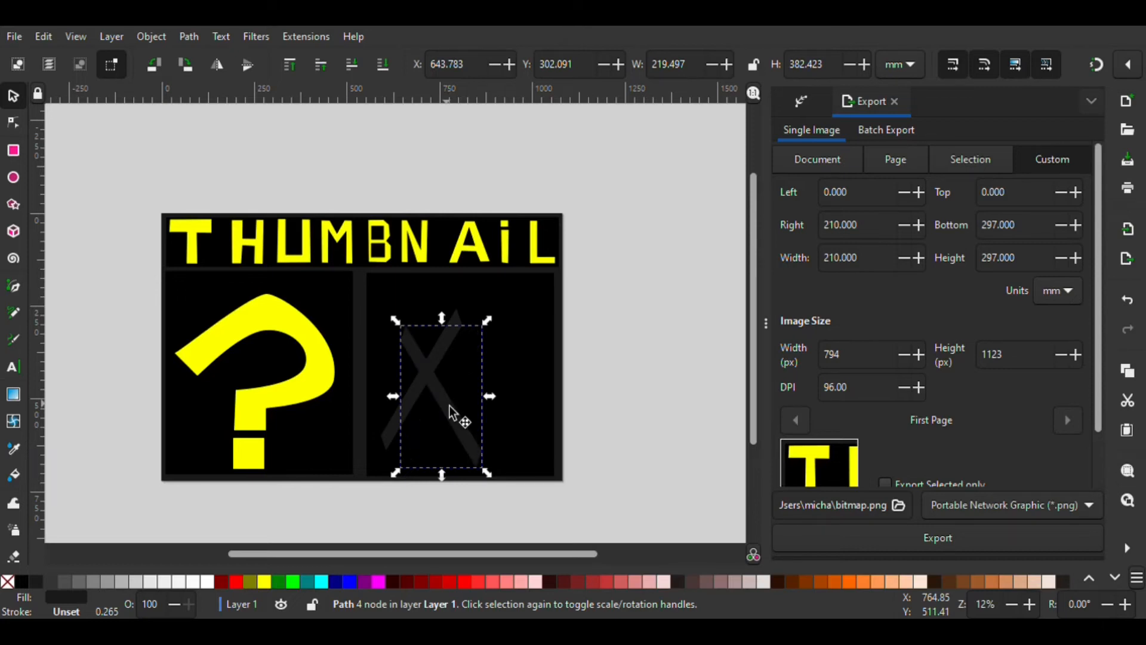
mouse_move(448, 406)
left_mouse_down()
mouse_move(499, 382)
mouse_move(523, 385)
left_mouse_up()
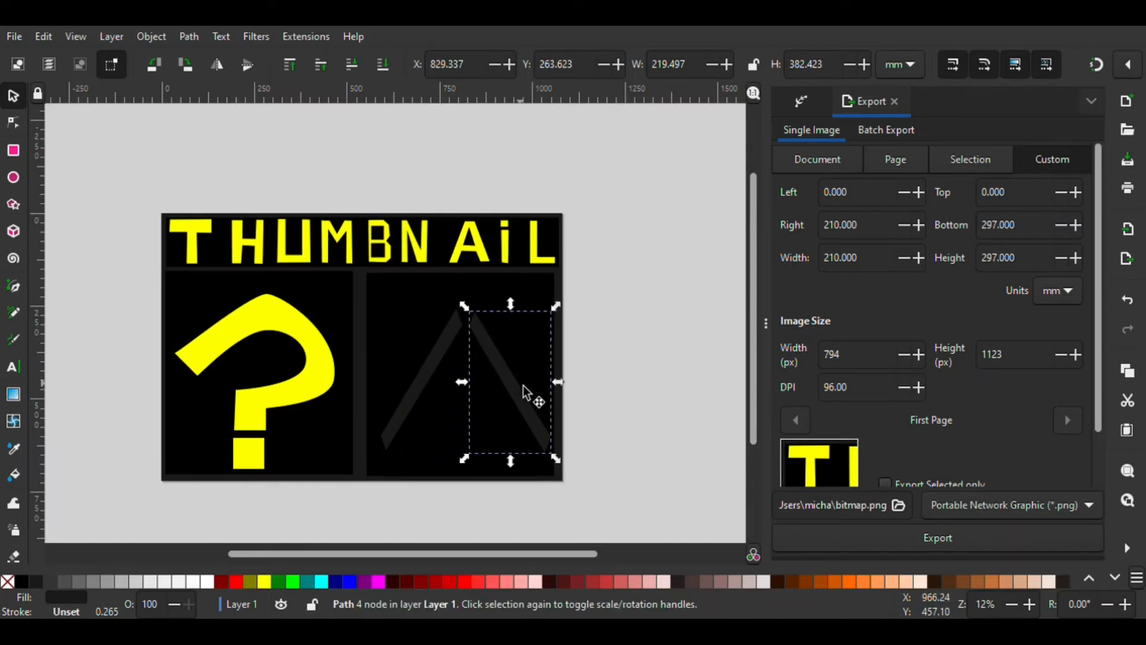
Rotate the mirrored grey strip until it runs roughly parallel to the original strip
left_click(525, 385)
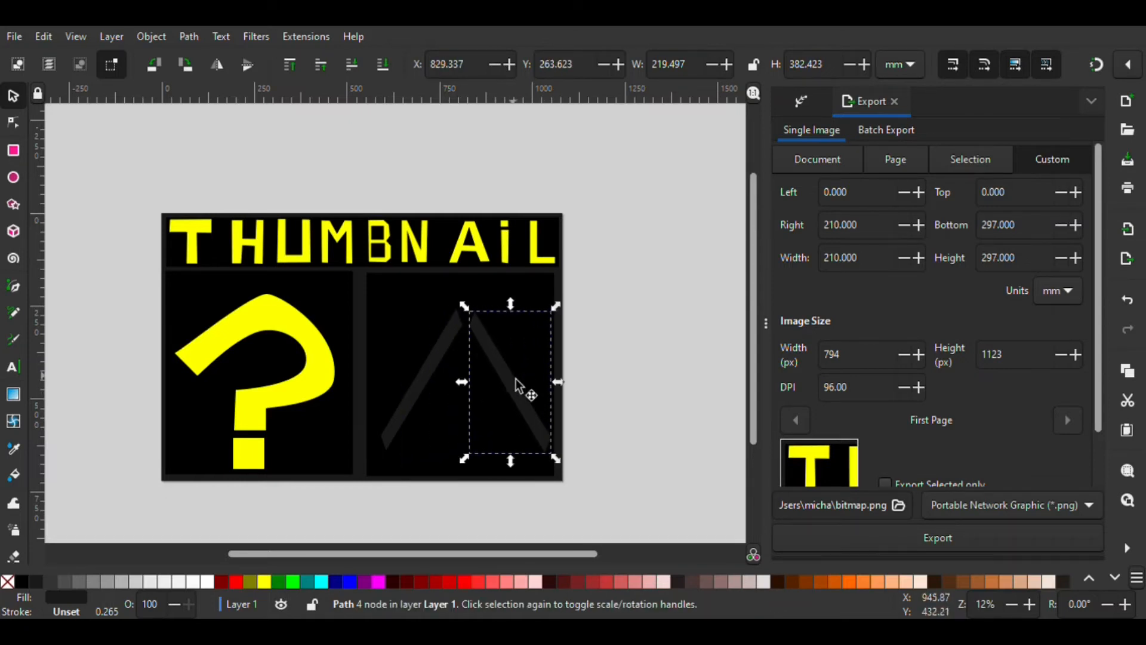
mouse_move(556, 459)
left_mouse_down()
mouse_move(592, 435)
mouse_move(579, 324)
mouse_move(529, 303)
mouse_move(565, 313)
left_mouse_up()
left_click(601, 328)
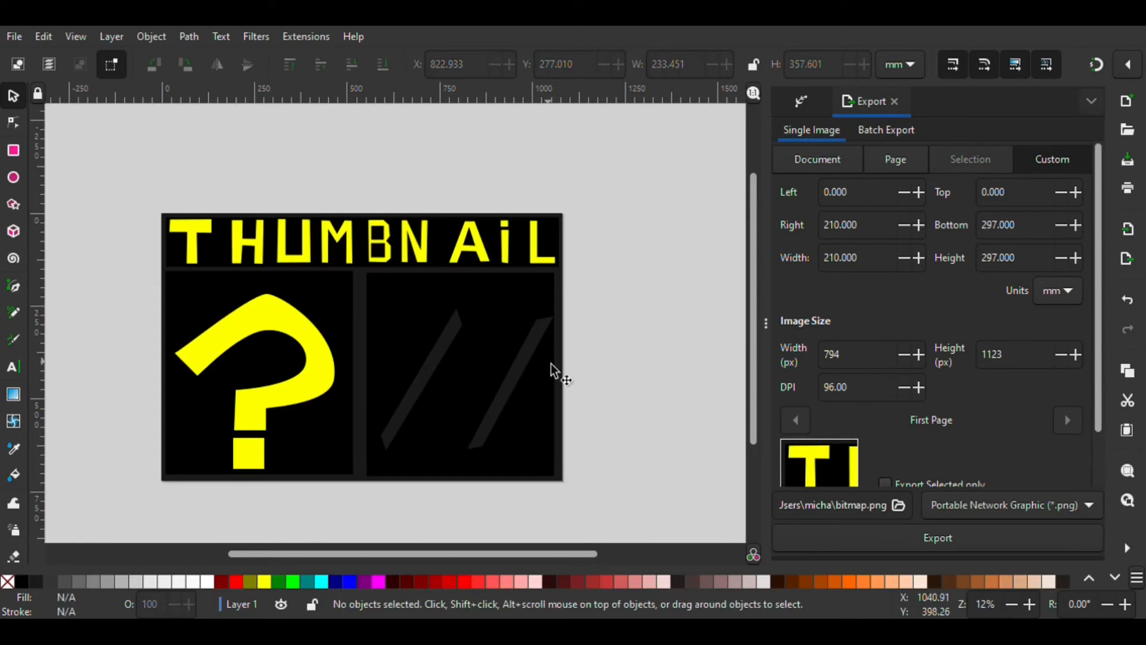
left_click(521, 370)
key("Delete")
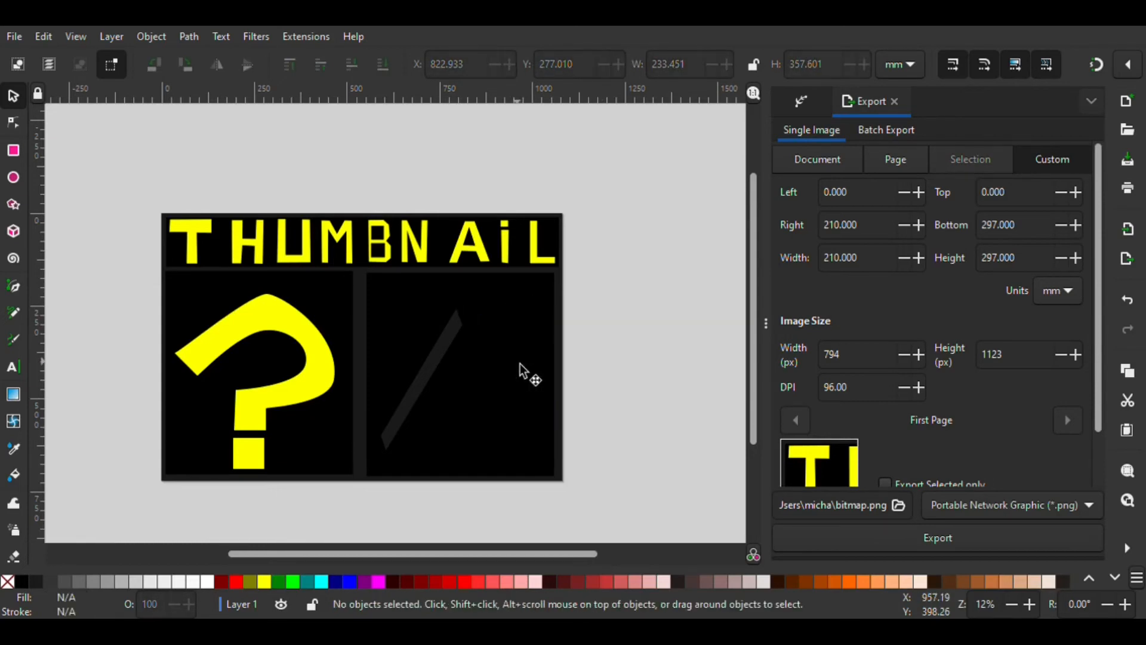
key("ctrl+z")
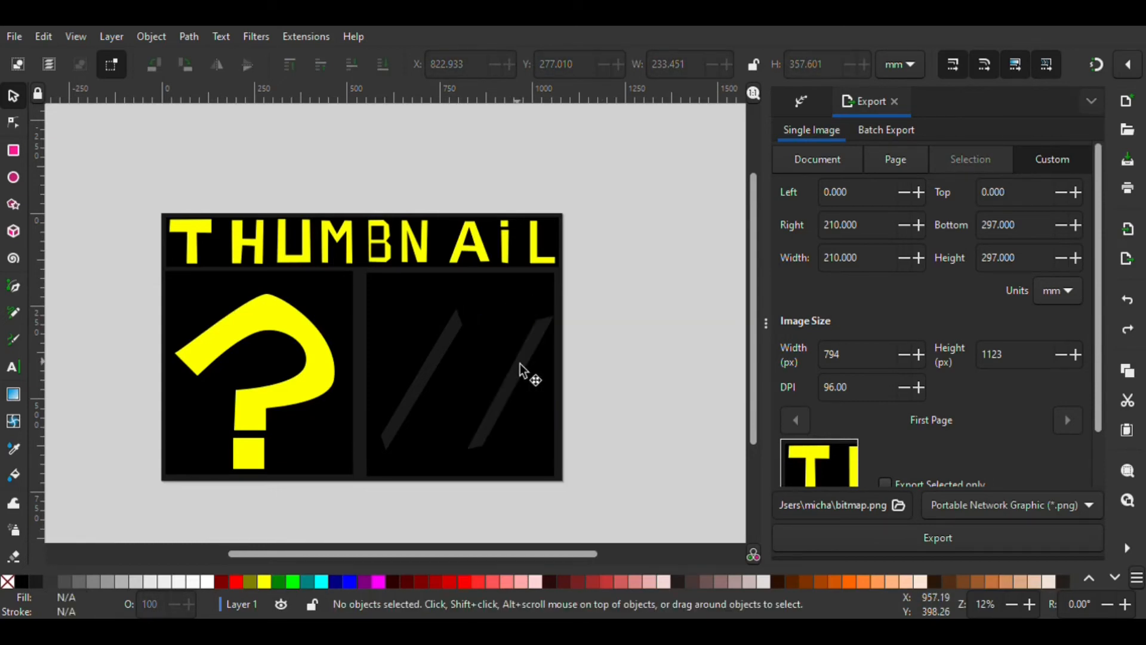
Move the rotated grey strip closer to the first one, to about X 680, Y 315 mm, leaving a narrow gap between them
mouse_move(521, 370)
left_mouse_down()
mouse_move(466, 393)
mouse_move(468, 367)
mouse_move(472, 383)
left_mouse_up()
left_click(660, 328)
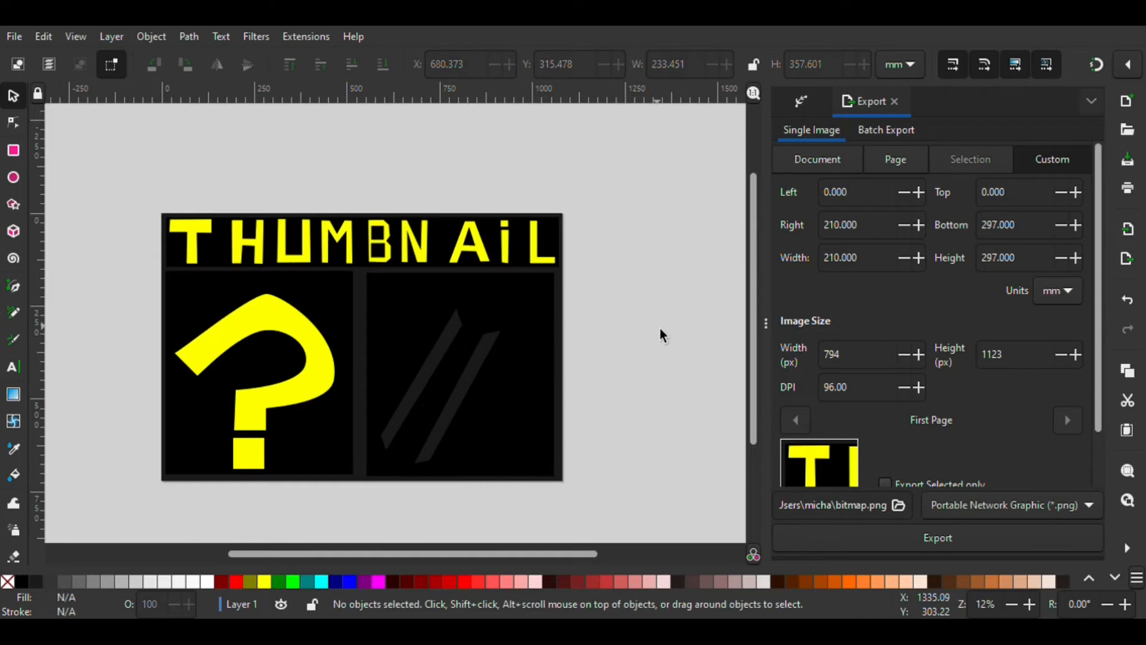
Fill the gap between the two grey strips with a closed yellow Pen path forming a slanted bar about 265 × 369 mm overall
left_click(13, 286)
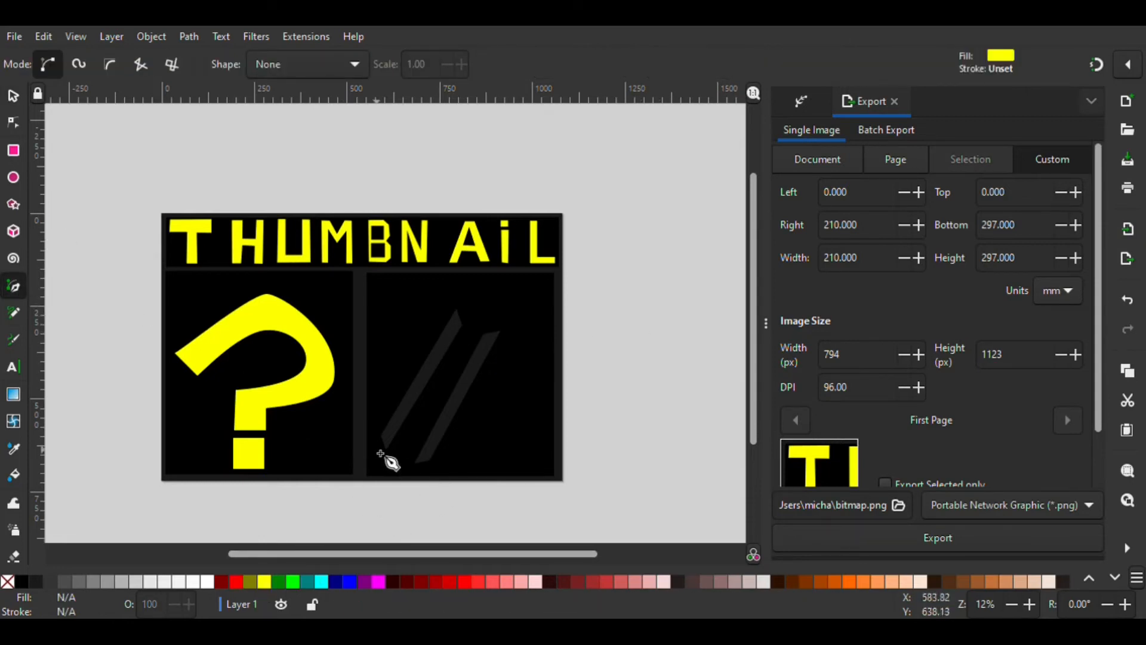
left_click(387, 450)
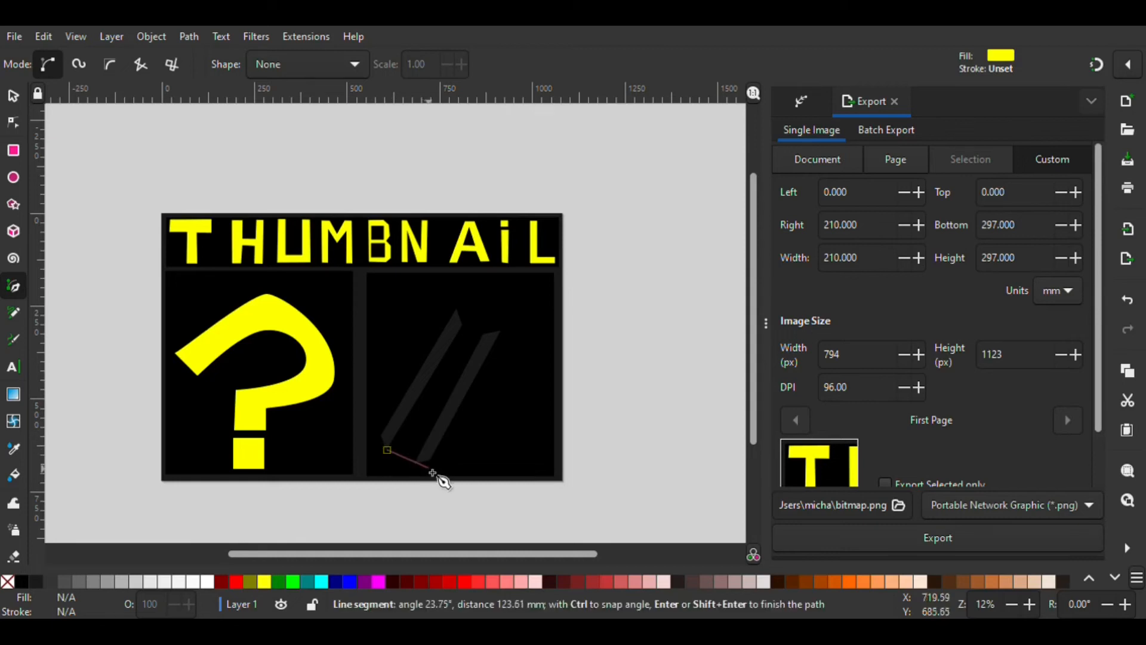
left_click(416, 462)
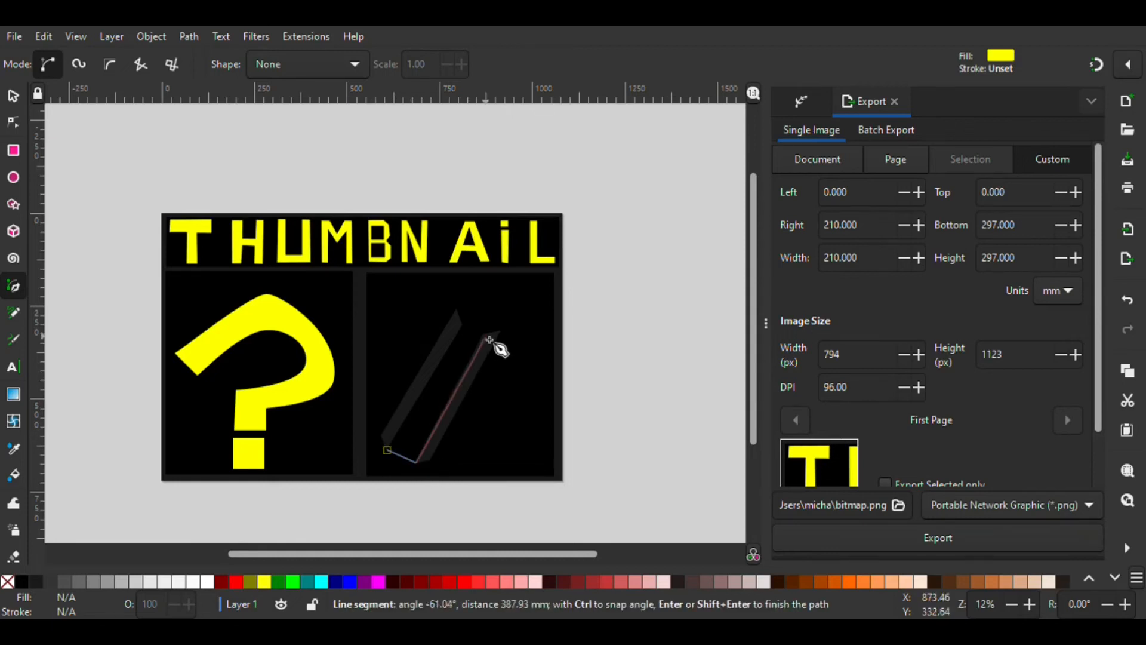
left_click(483, 333)
left_click(461, 327)
left_click(389, 452)
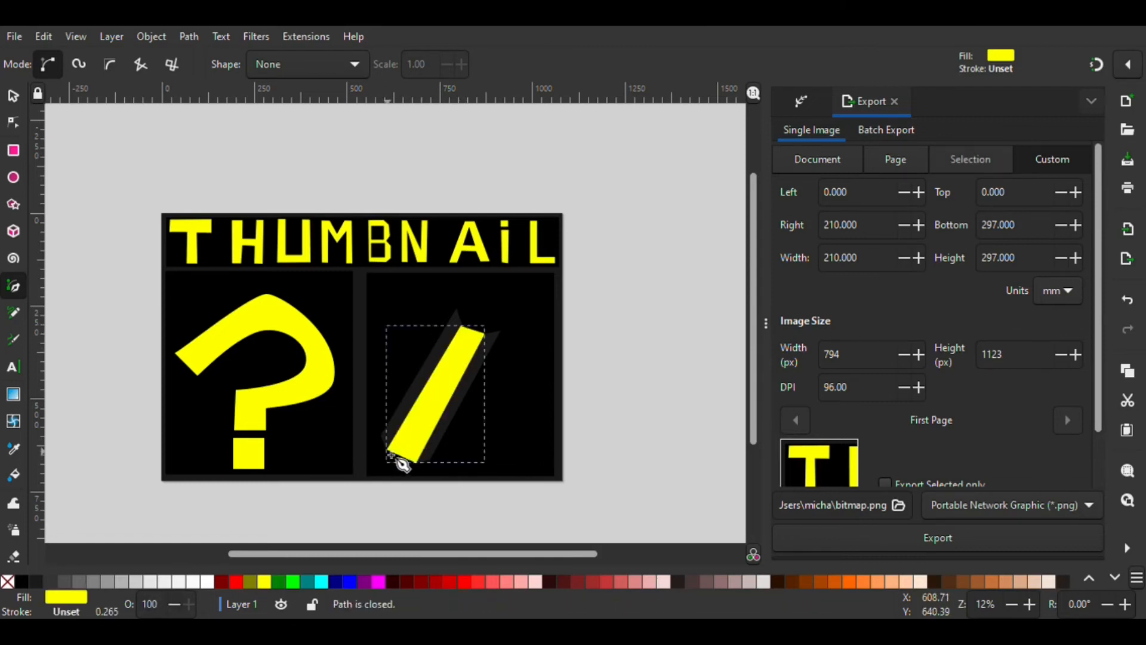
left_click(20, 103)
left_click(112, 163)
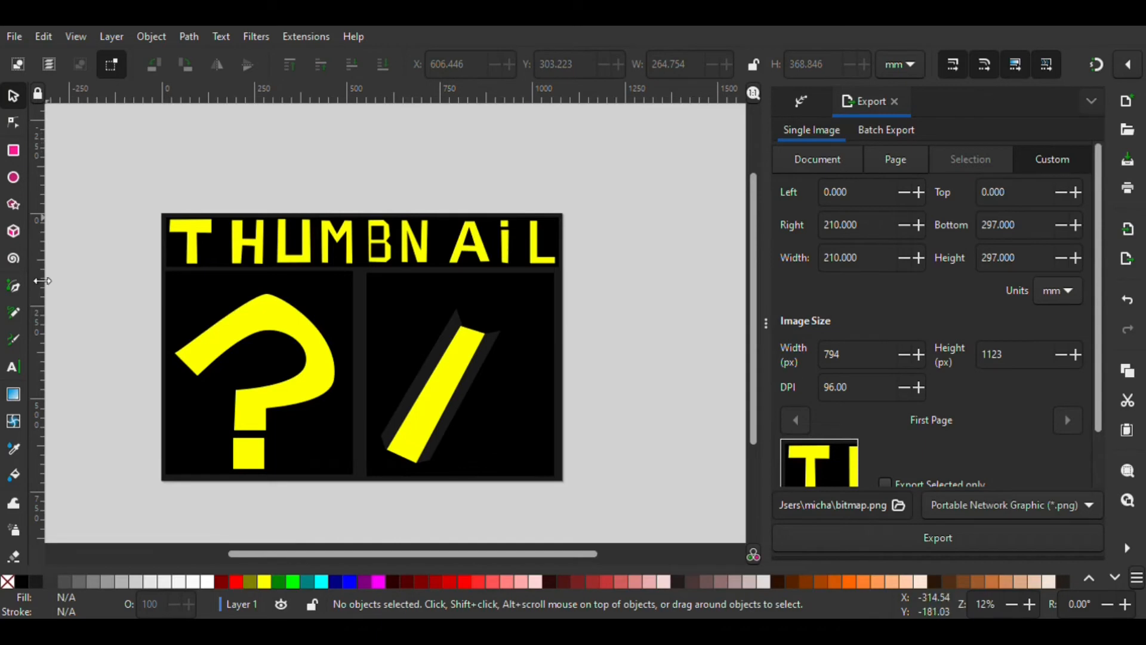
Draw a closed dark grey Pen path as a band across the slanted drawing's lower end, about 154 × 91 mm overall
left_click(23, 290)
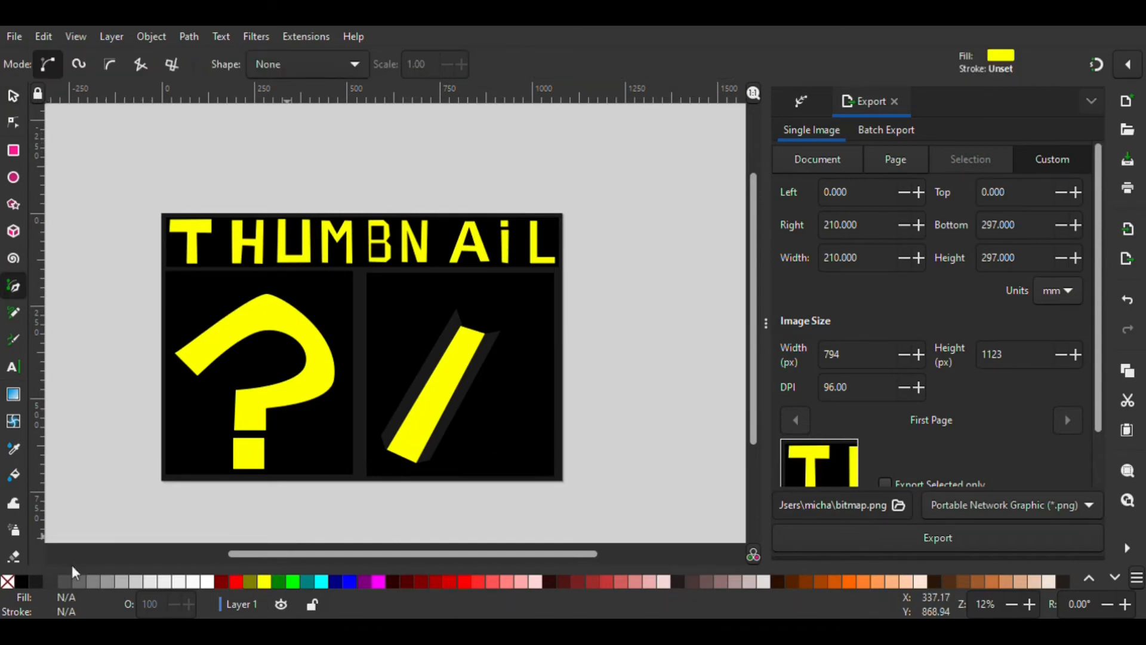
left_click(61, 578)
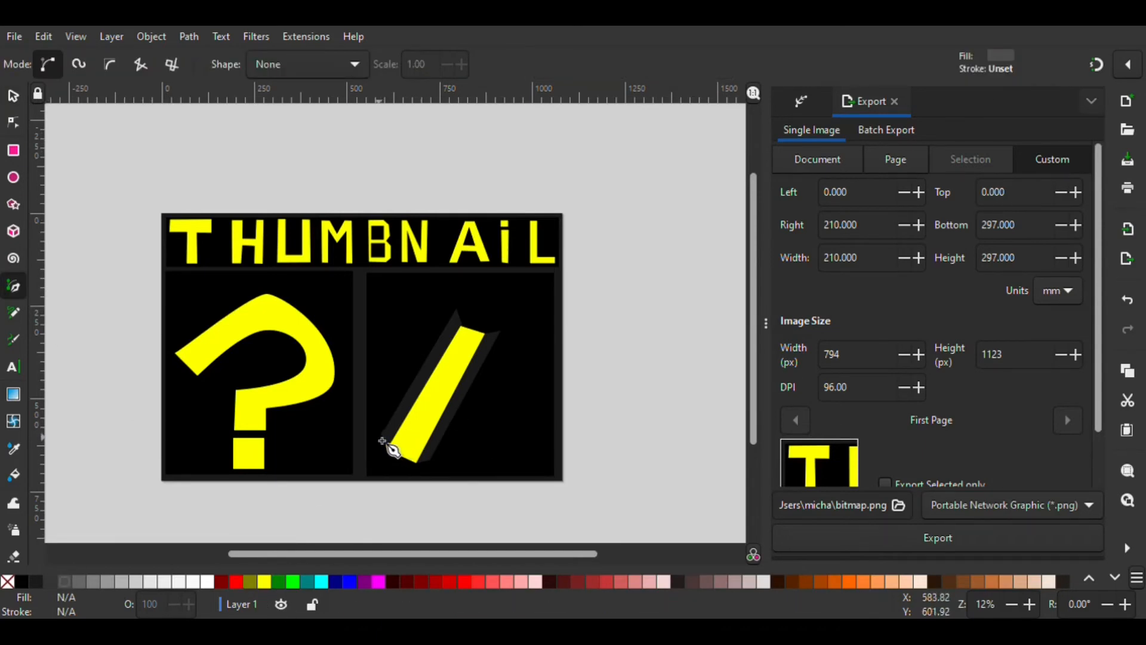
left_click(381, 436)
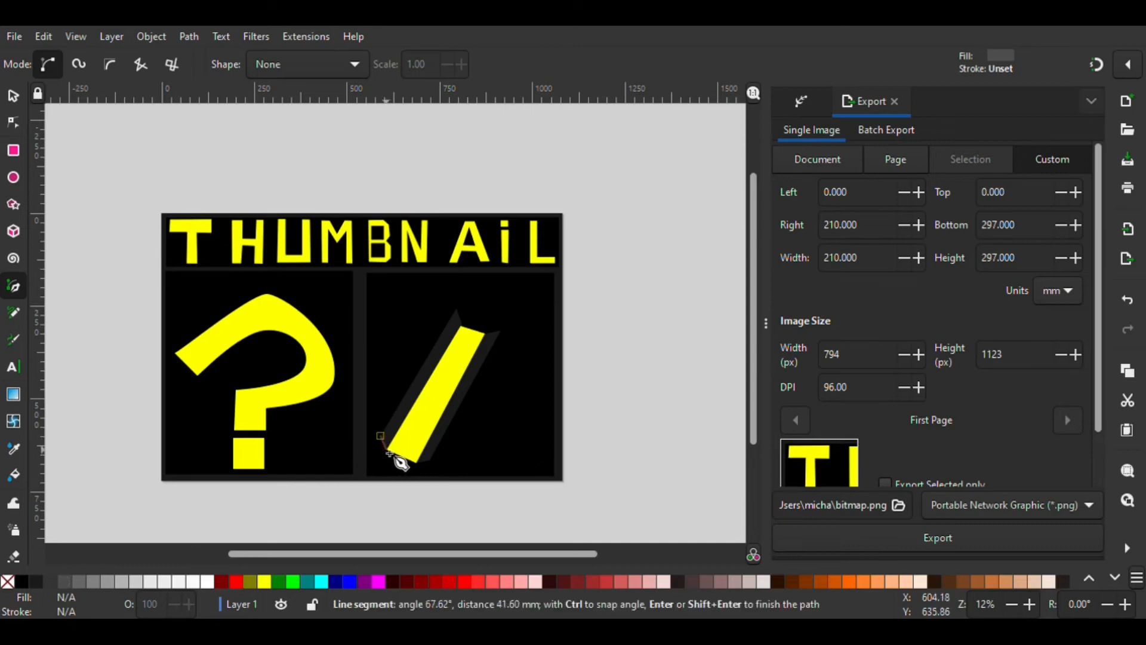
left_click(418, 464)
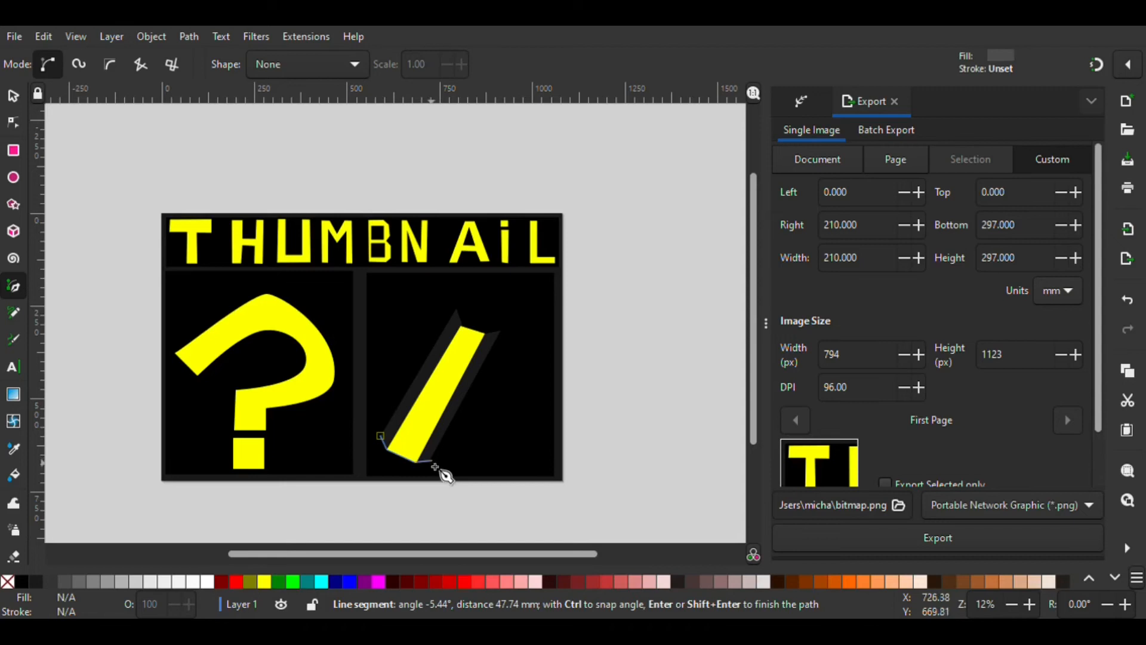
left_click(430, 470)
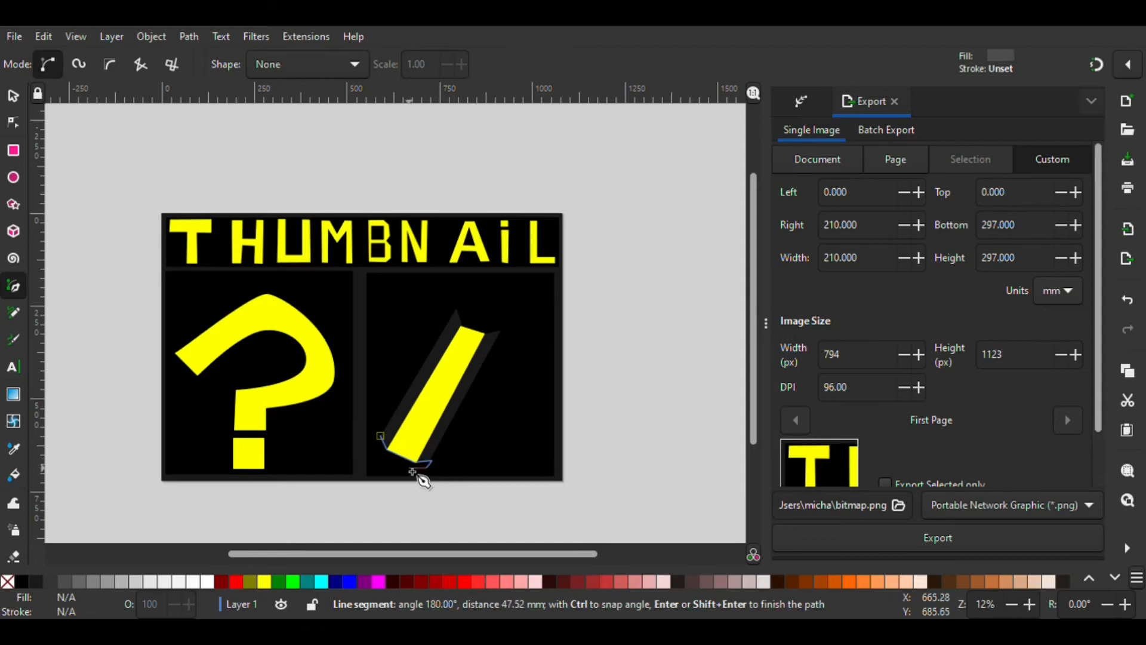
left_click(380, 439)
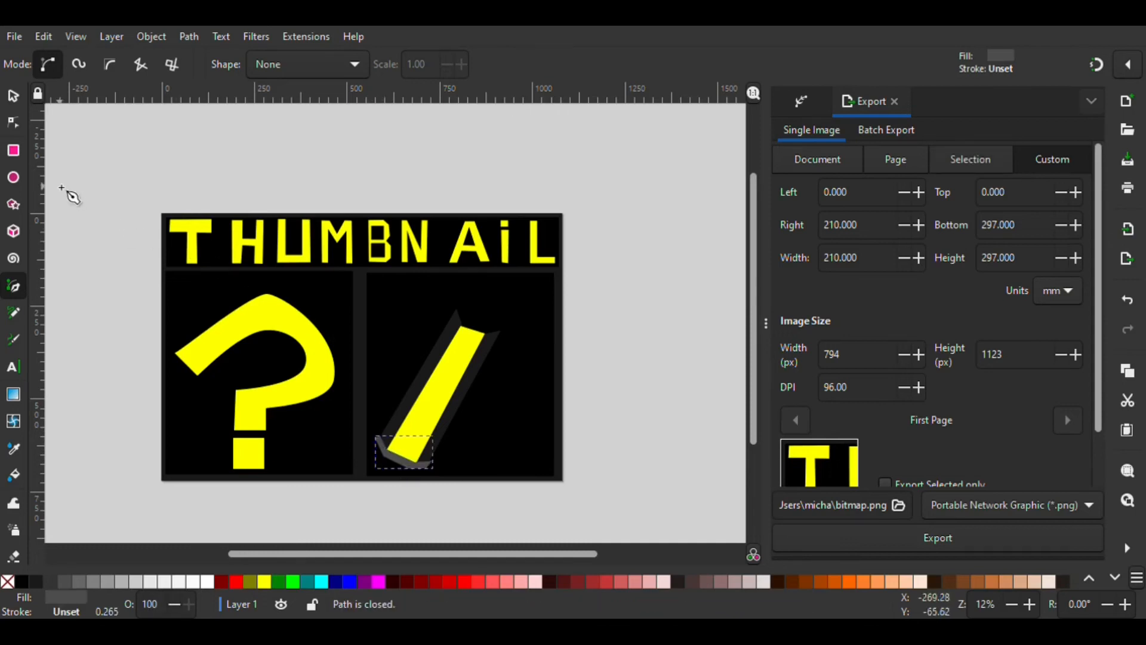
left_click(11, 96)
left_click(105, 174)
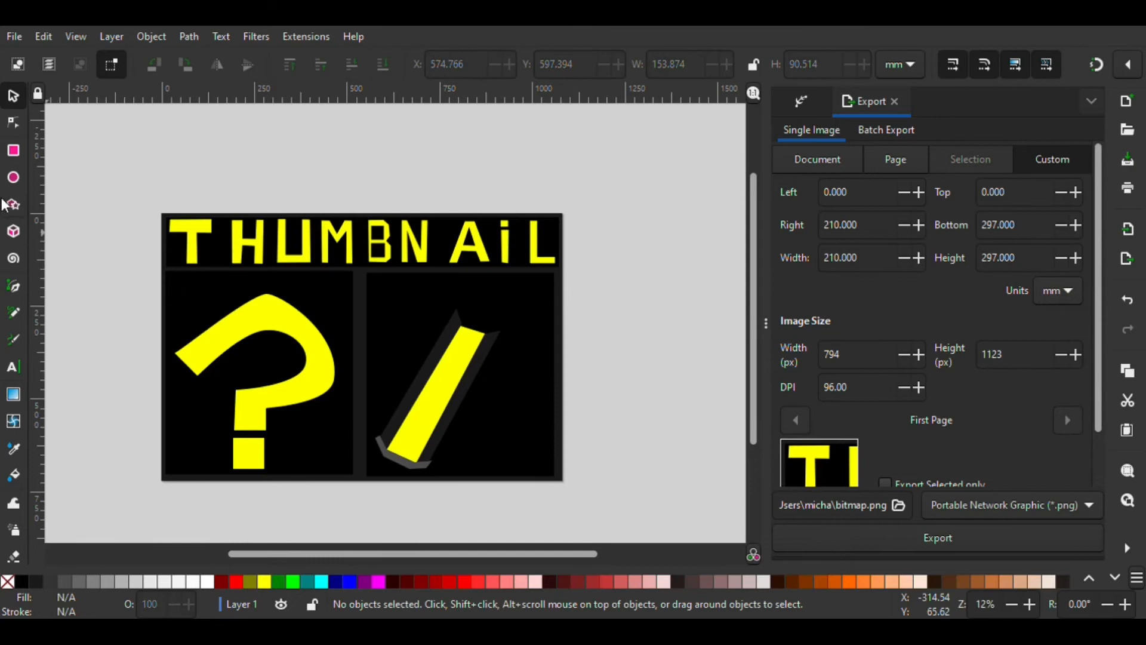
Draw a closed red Pen path below the grey band as the pencil's eraser, about 152 × 104 mm overall
left_click(15, 286)
left_click(237, 578)
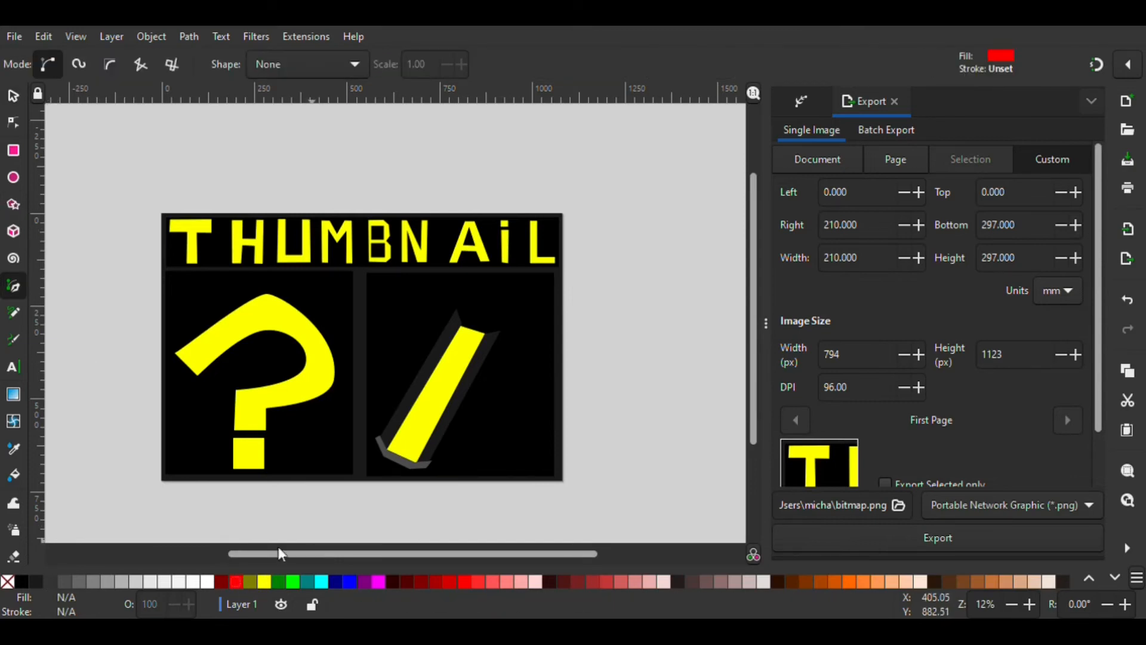
left_click(374, 439)
left_click(372, 470)
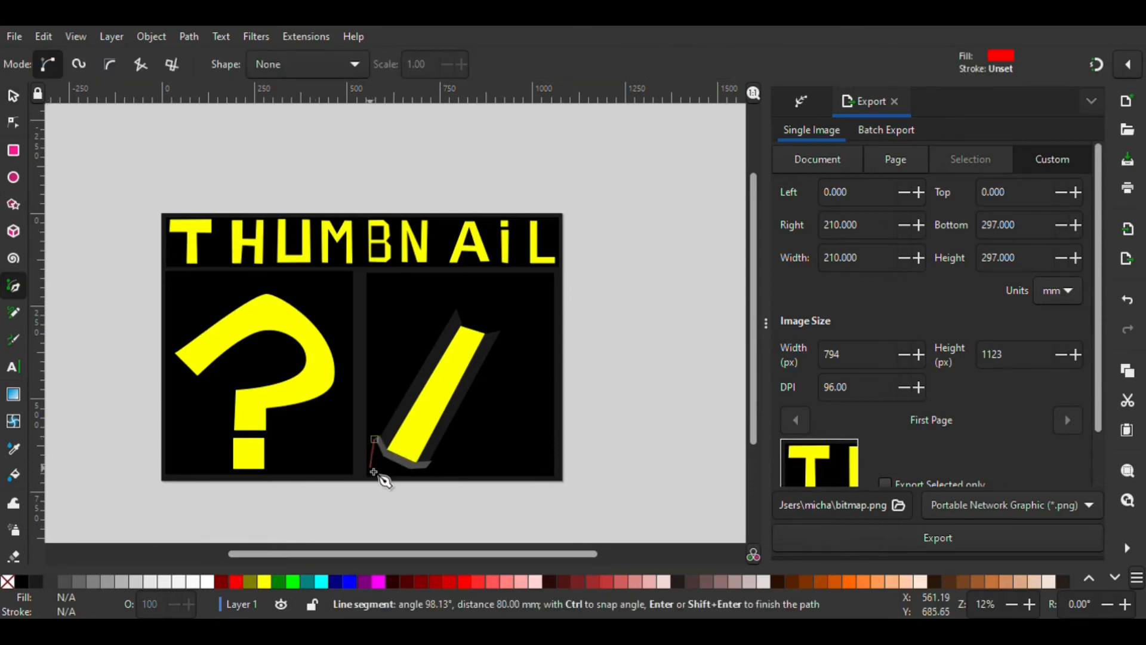
left_click(398, 481)
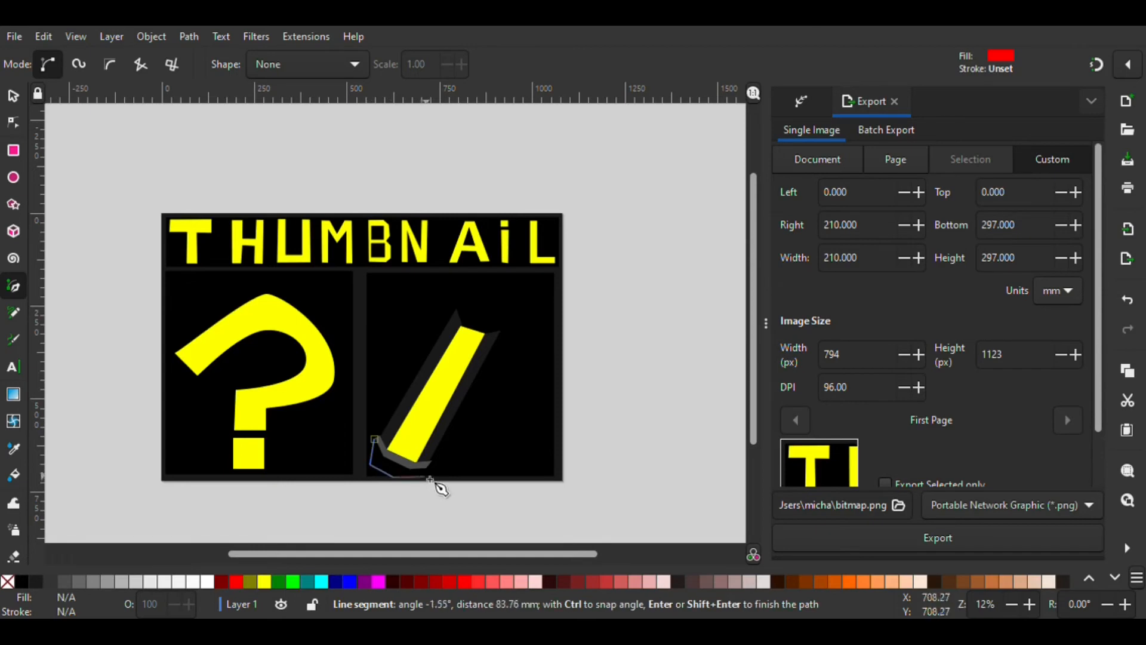
left_click(429, 474)
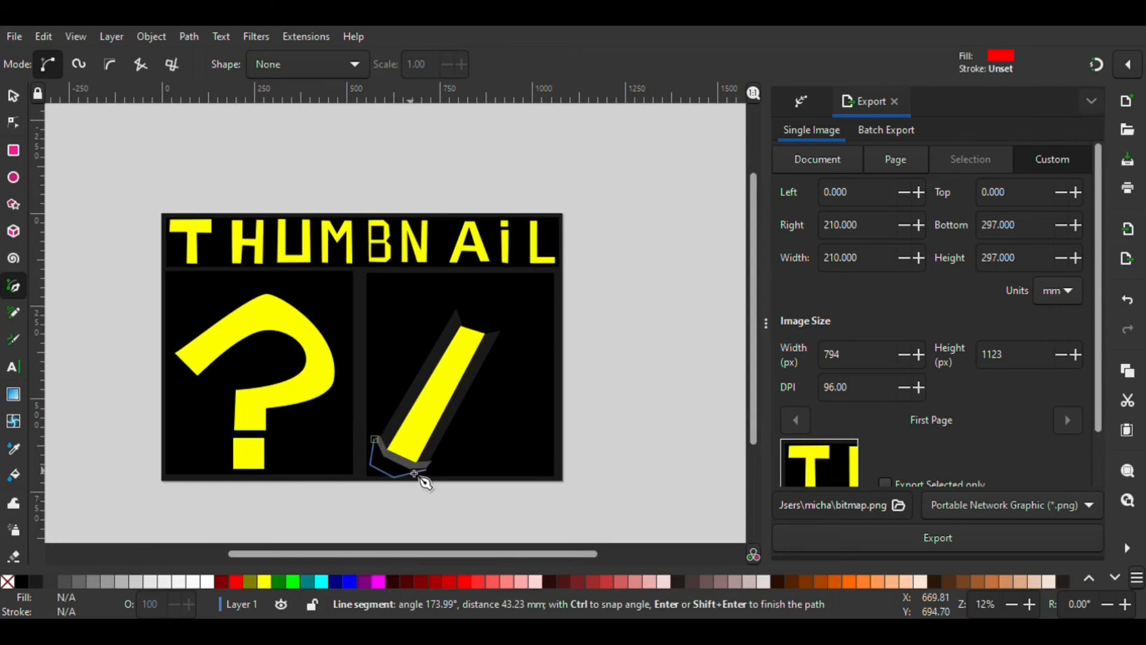
left_click(410, 470)
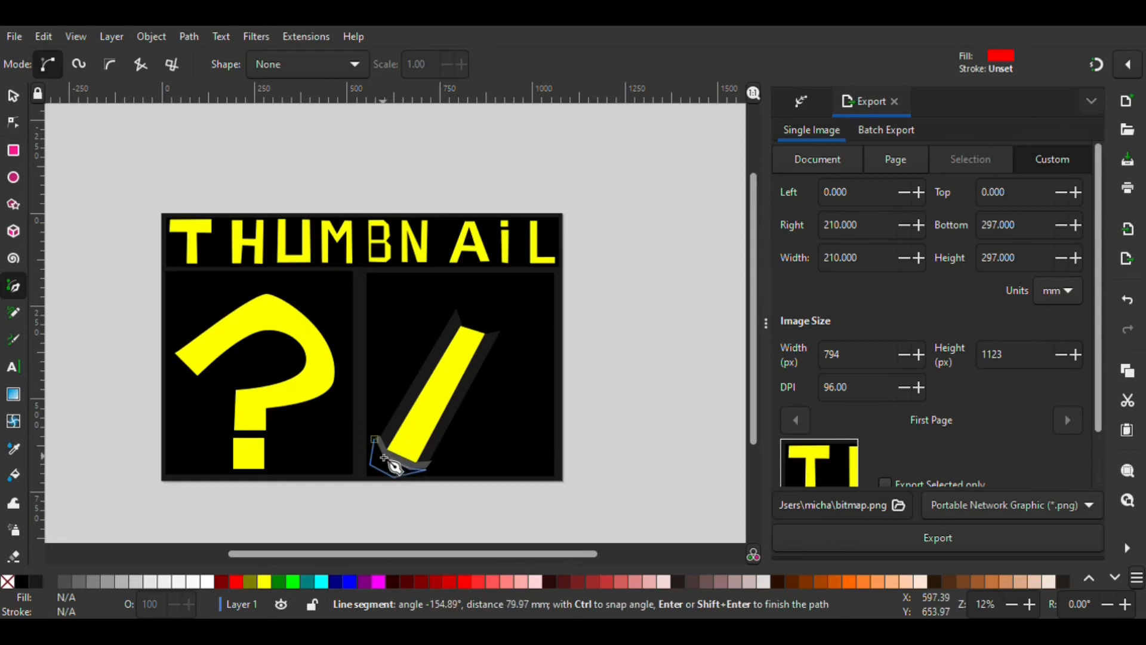
left_click(374, 439)
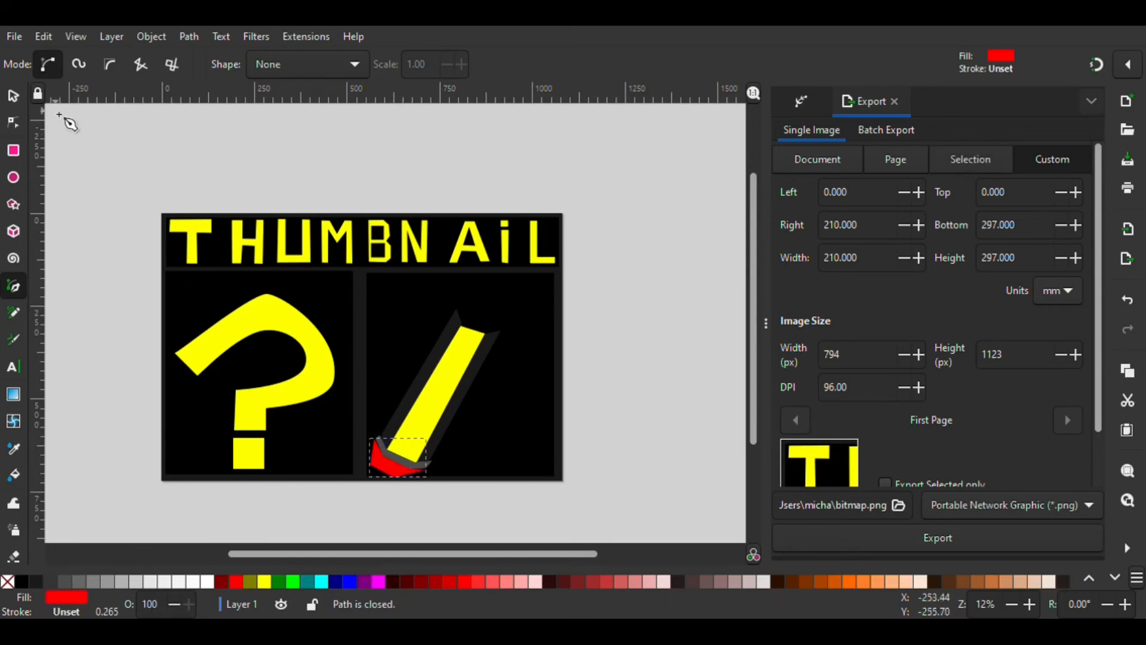
left_click(13, 96)
left_click(604, 357)
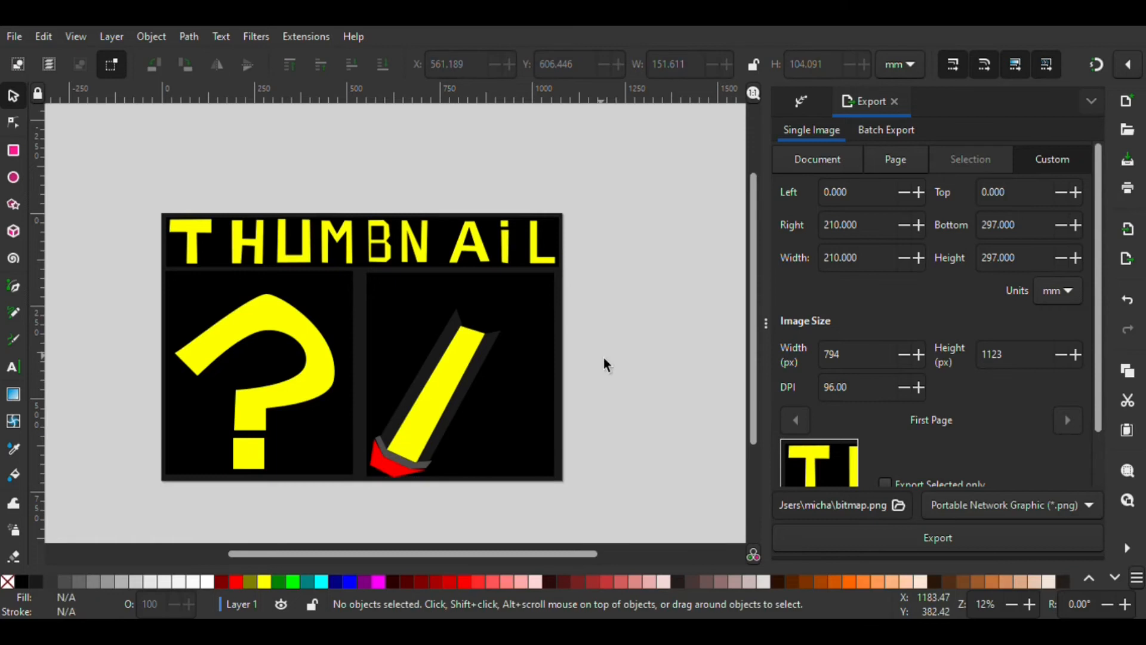
Move the end nodes of the grey band so both its ends line up with the outer edges of the dark strips
key("plus")
key("plus")
left_click_drag(751, 289, 750, 344)
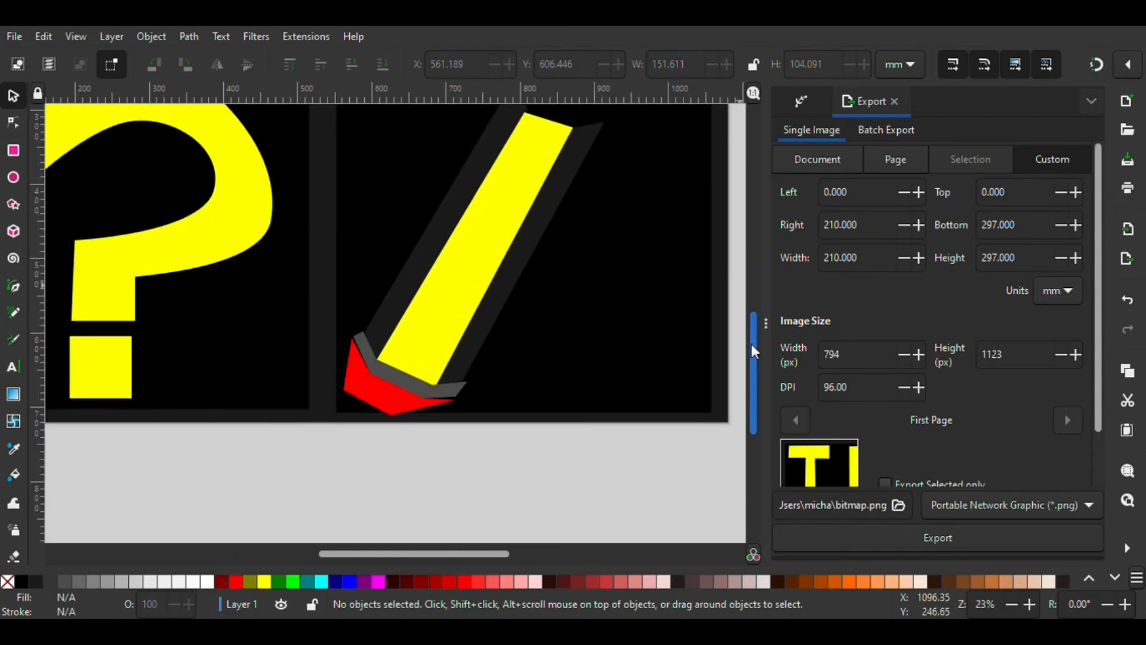
scroll(343, 358, "up", 2, "ctrl")
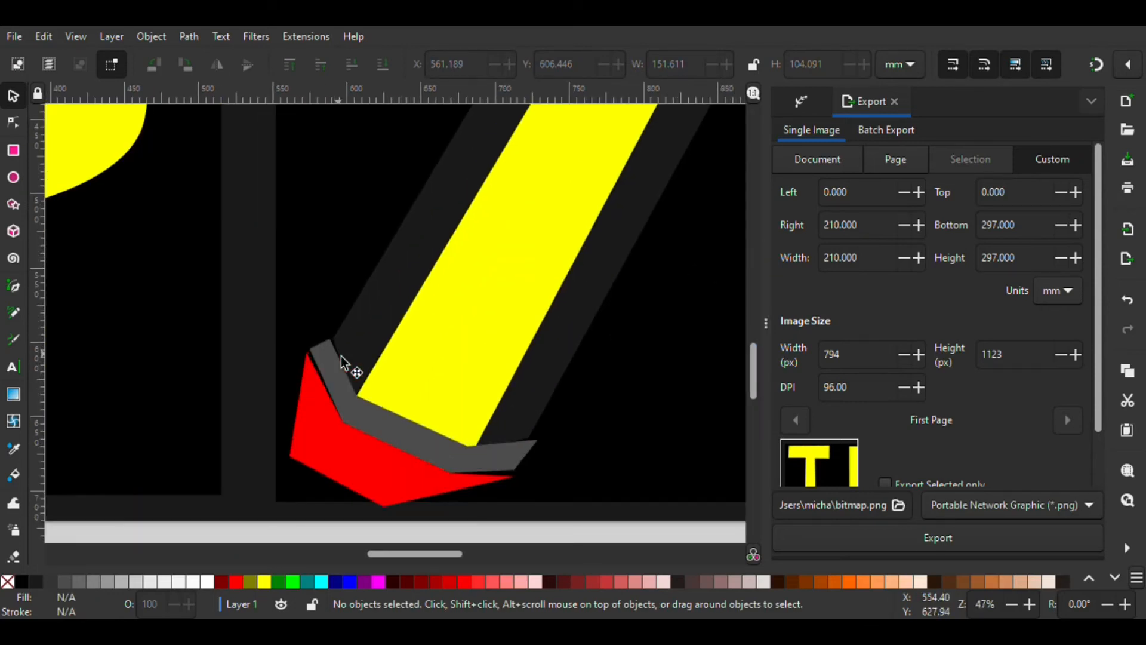
scroll(341, 356, "up", 1, "ctrl")
left_click_drag(754, 379, 751, 389)
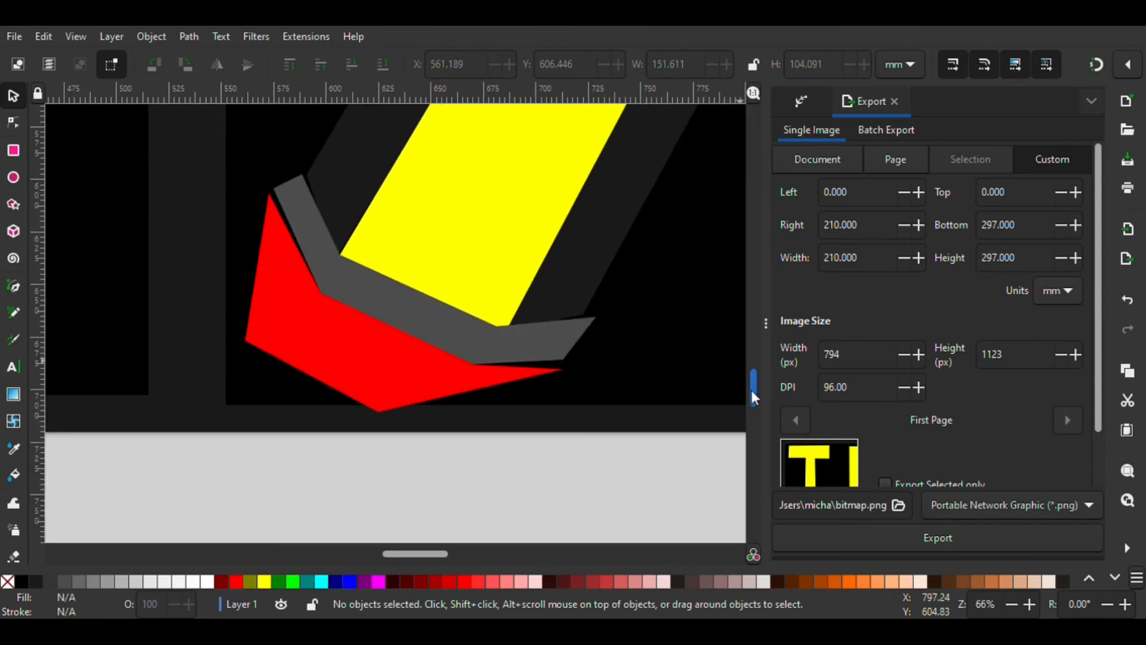
left_click(13, 122)
left_click(302, 216)
left_click_drag(303, 175, 310, 176)
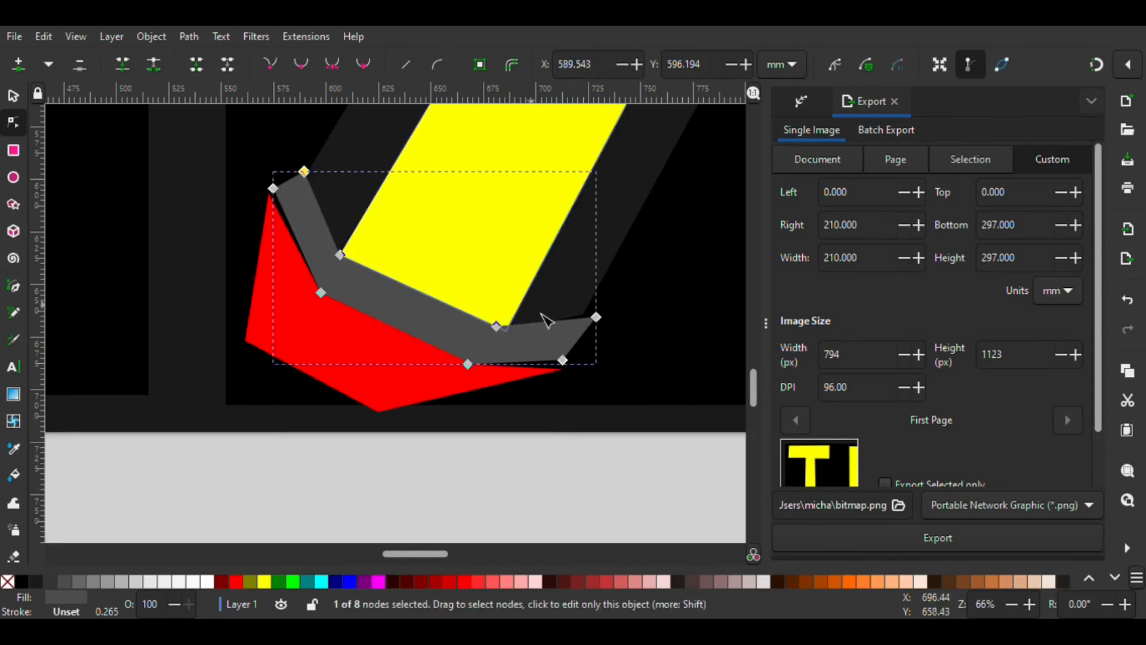
left_click(597, 317)
left_click_drag(600, 320, 585, 318)
left_click_drag(562, 362, 566, 351)
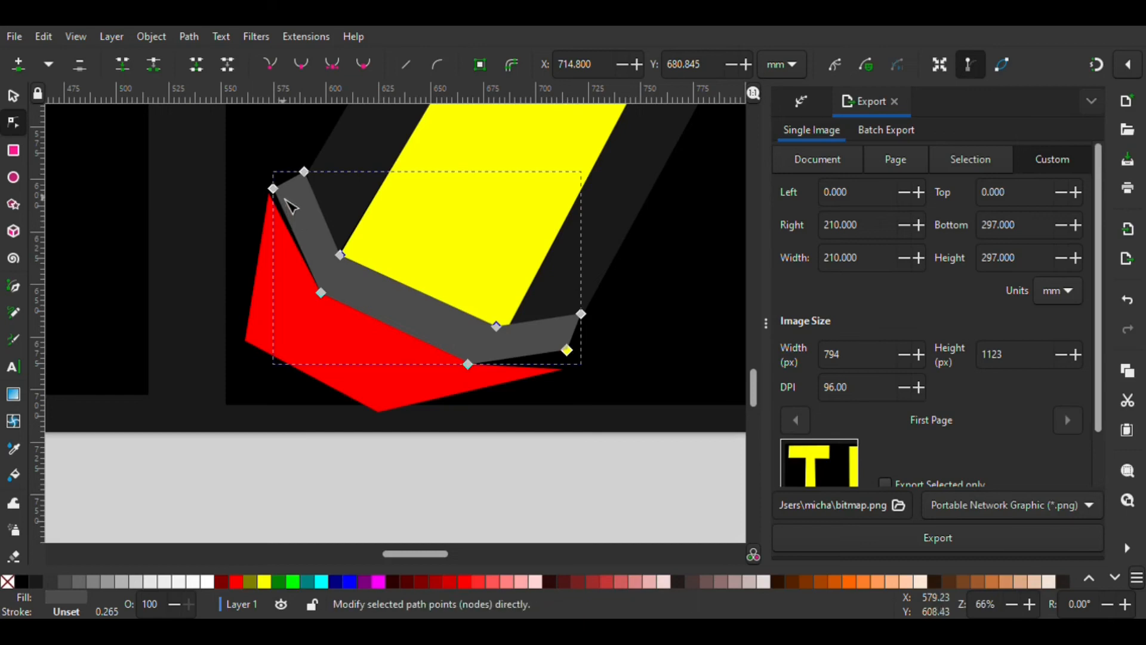
left_click_drag(310, 176, 297, 210)
Move the red eraser's upper nodes onto the grey band's ends and pull its two outer nodes closer beneath the band
left_click(261, 255)
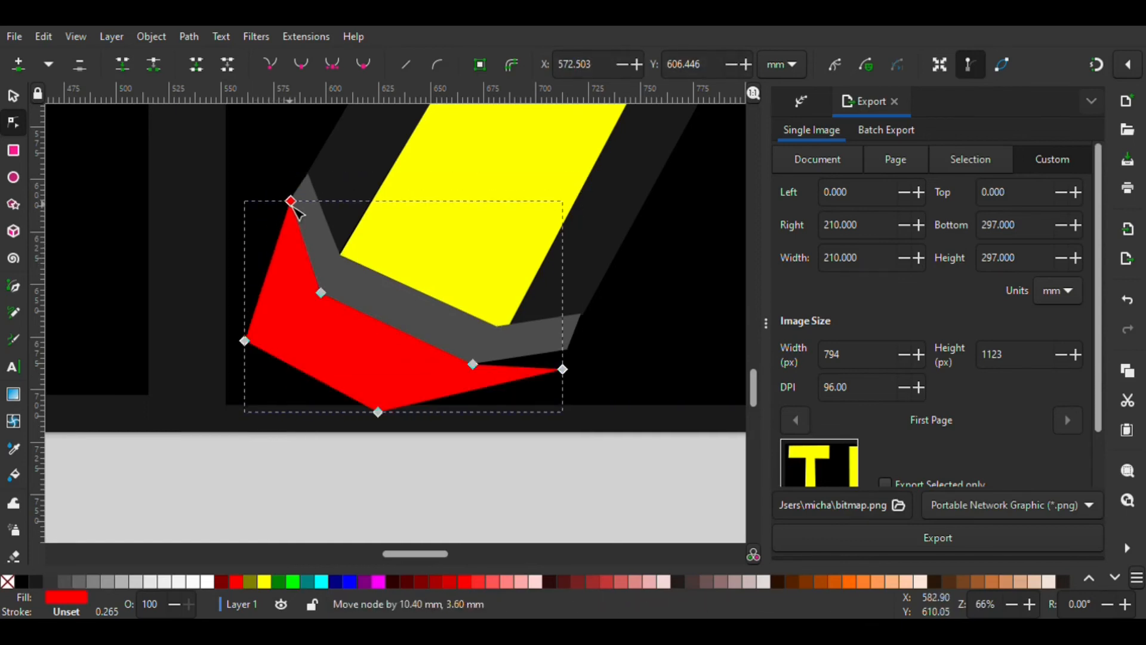
left_click_drag(567, 372, 576, 352)
left_click_drag(382, 417, 468, 404)
left_click_drag(245, 340, 285, 328)
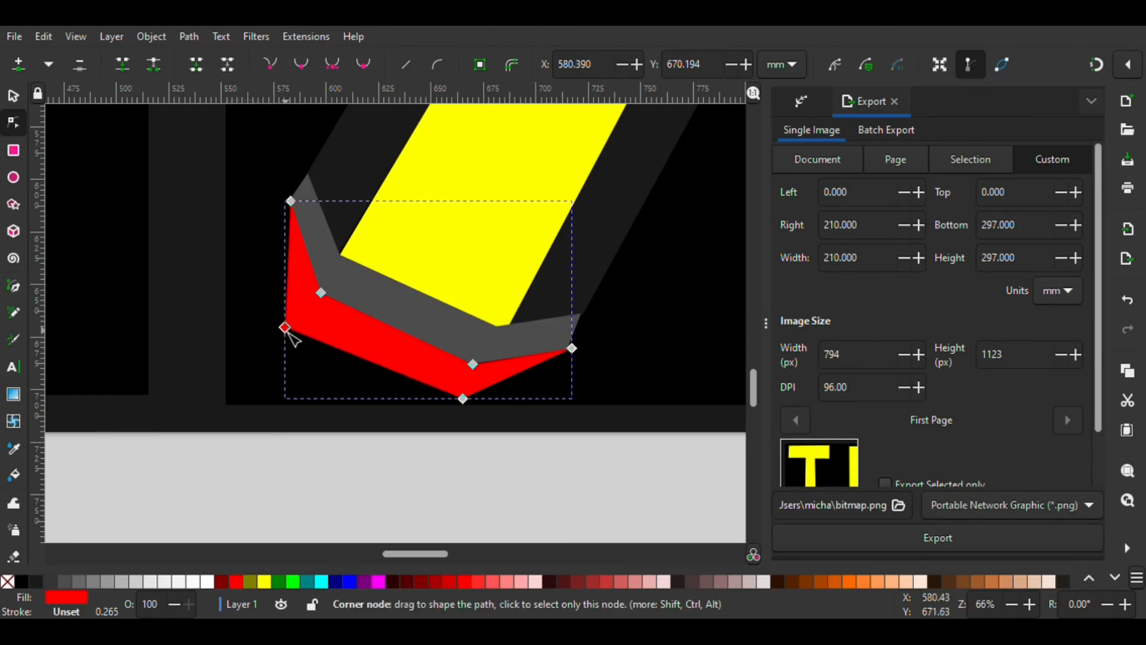
Convert the red eraser's two outer corner nodes to smooth nodes so its lower edge is rounded
left_click(285, 328, "ctrl")
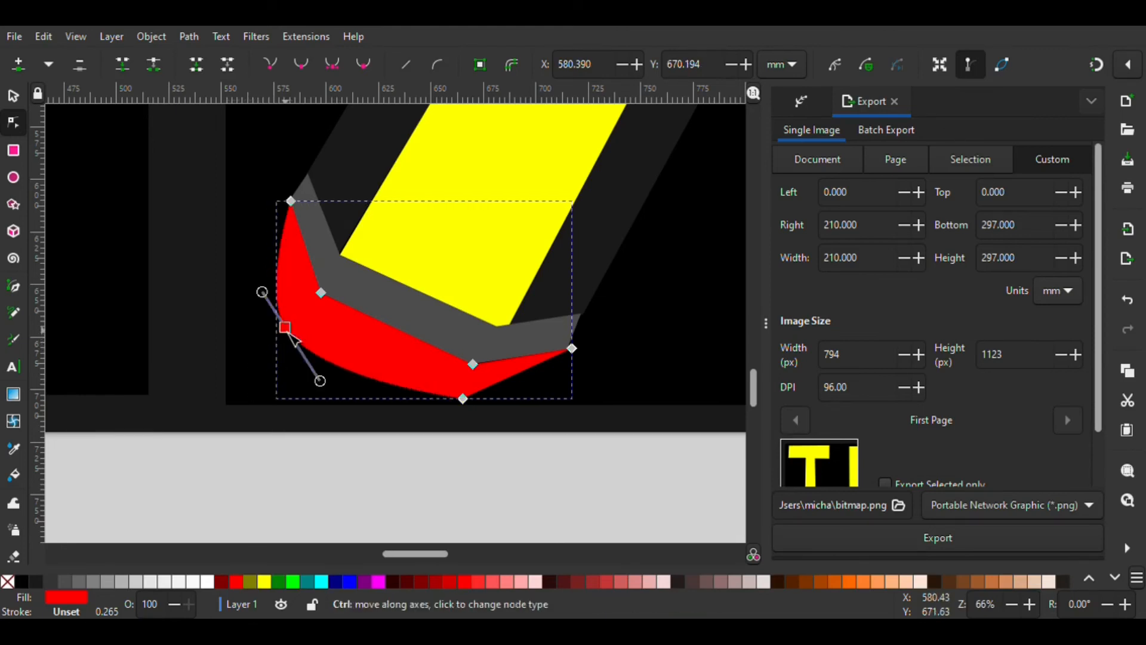
left_click(462, 398, "ctrl")
left_click(572, 511)
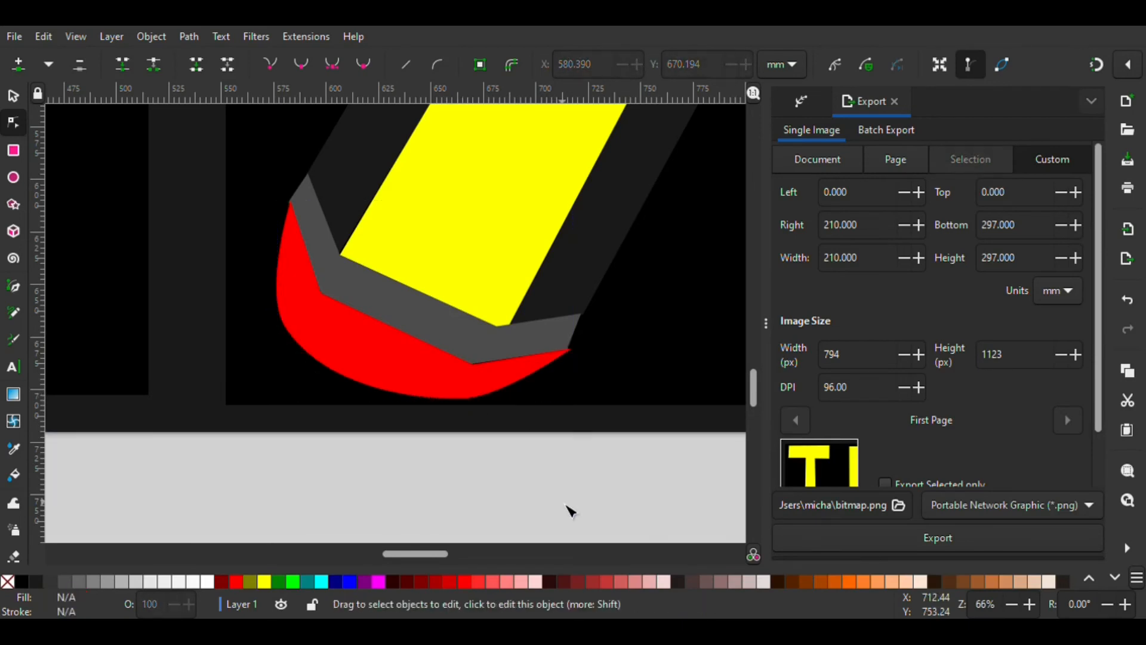
Draw a closed brown Pen path from the upper ends of the pencil body to a point, forming the sharpened wooden tip
key("minus")
key("minus")
key("minus")
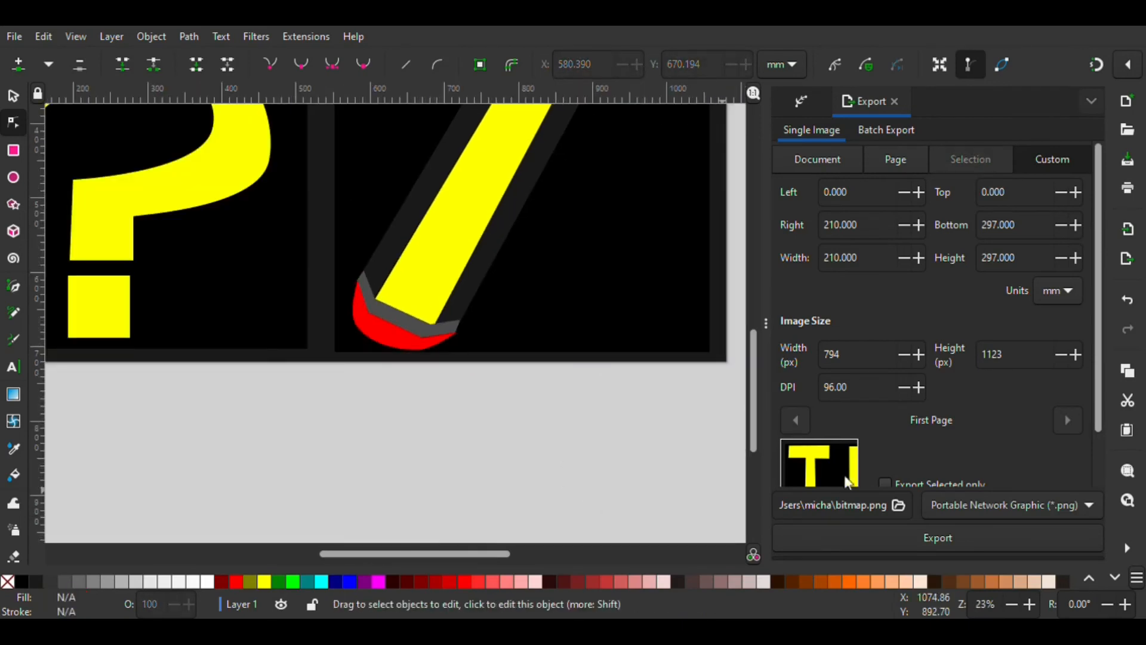
left_click_drag(755, 435, 747, 374)
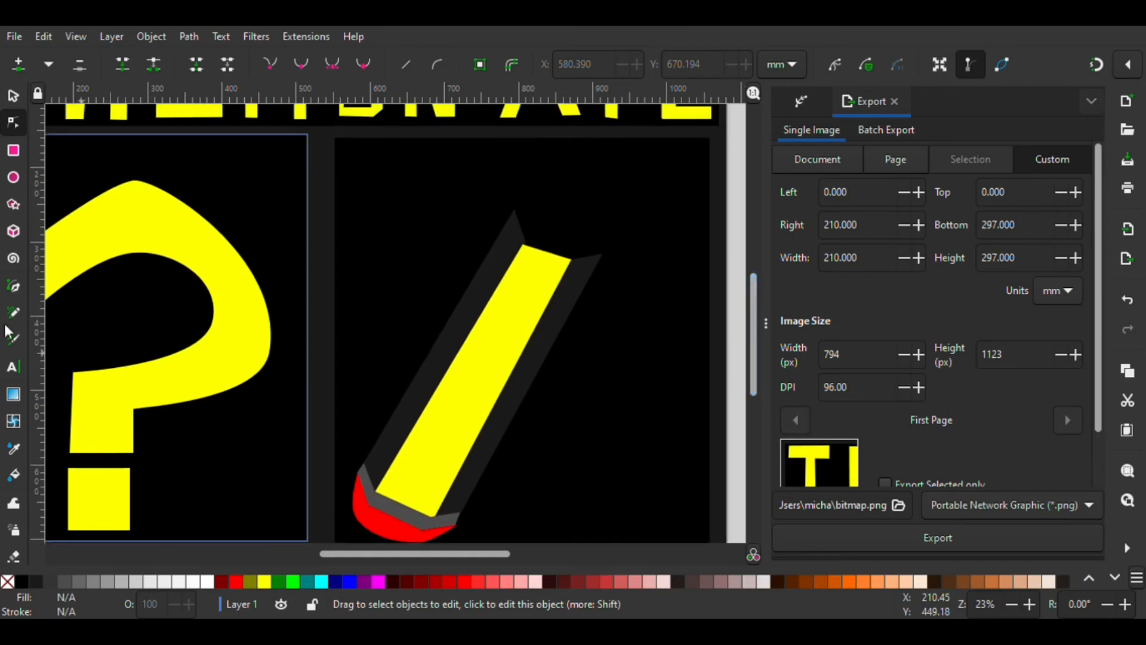
left_click(12, 287)
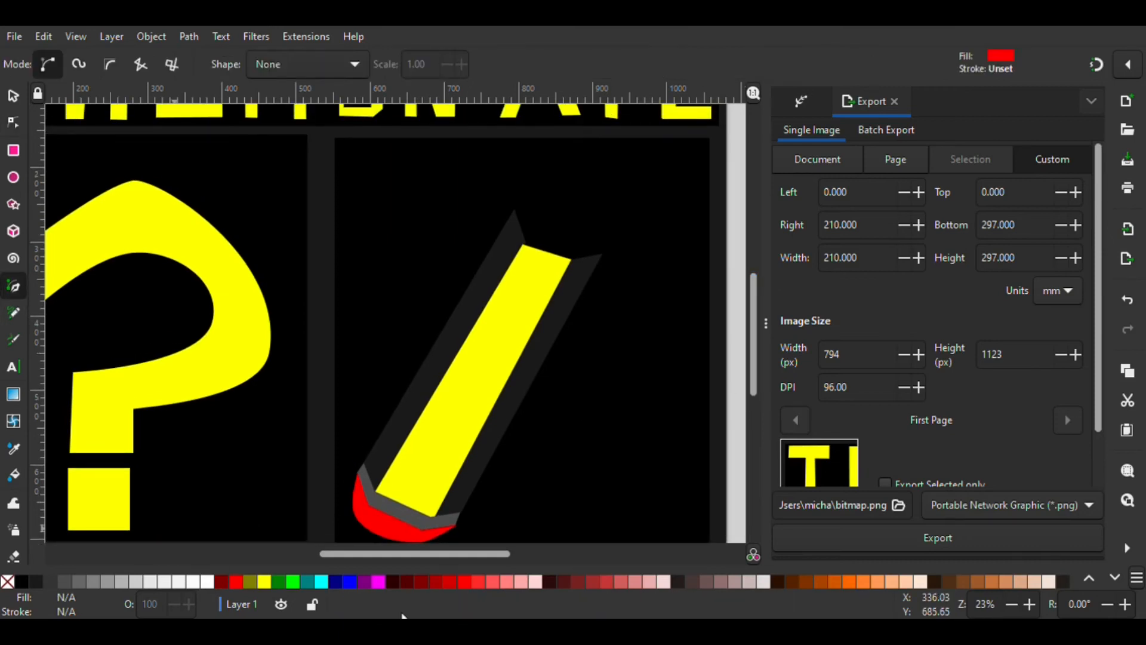
left_click(807, 581)
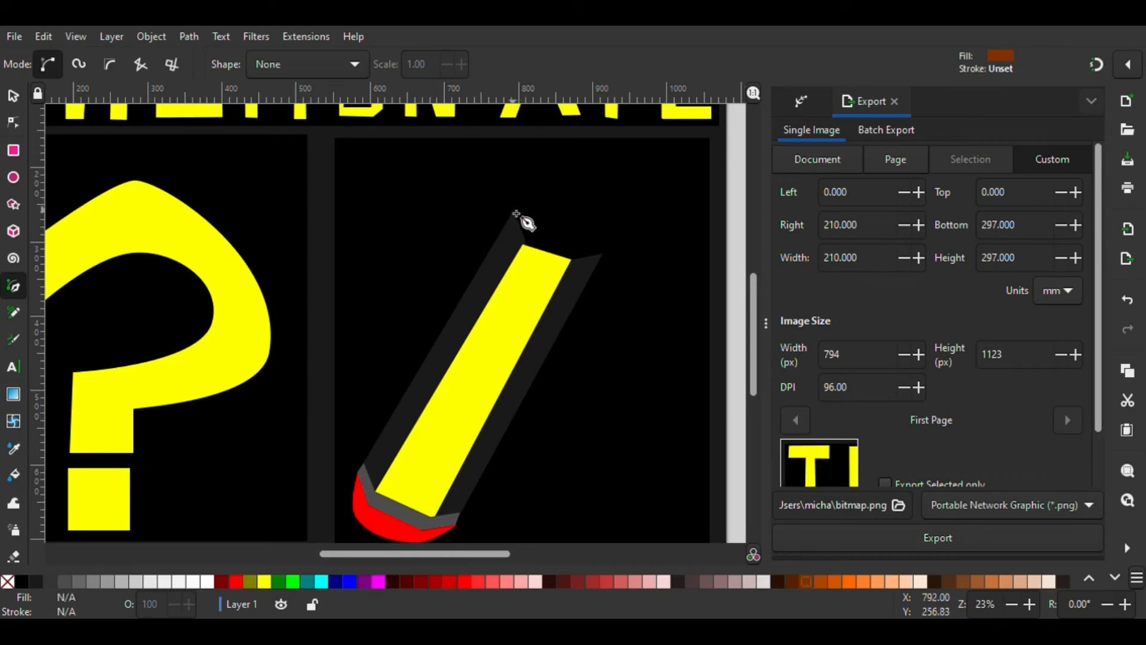
left_click(513, 211)
left_click(523, 244)
left_click(571, 261)
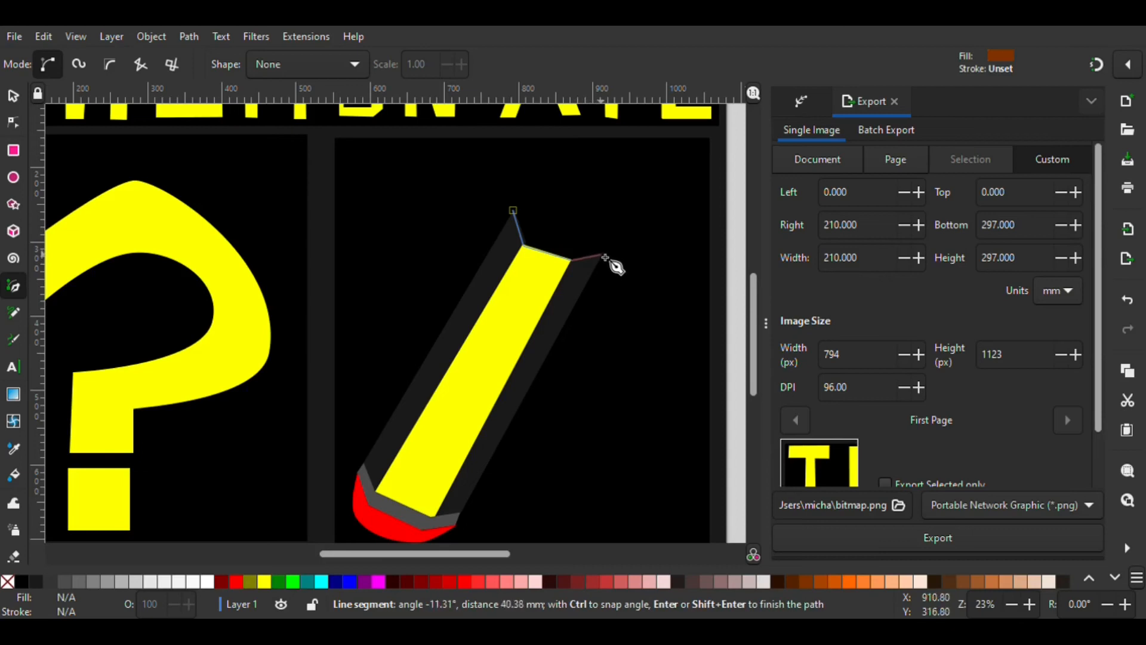
left_click(603, 255)
left_click(601, 153)
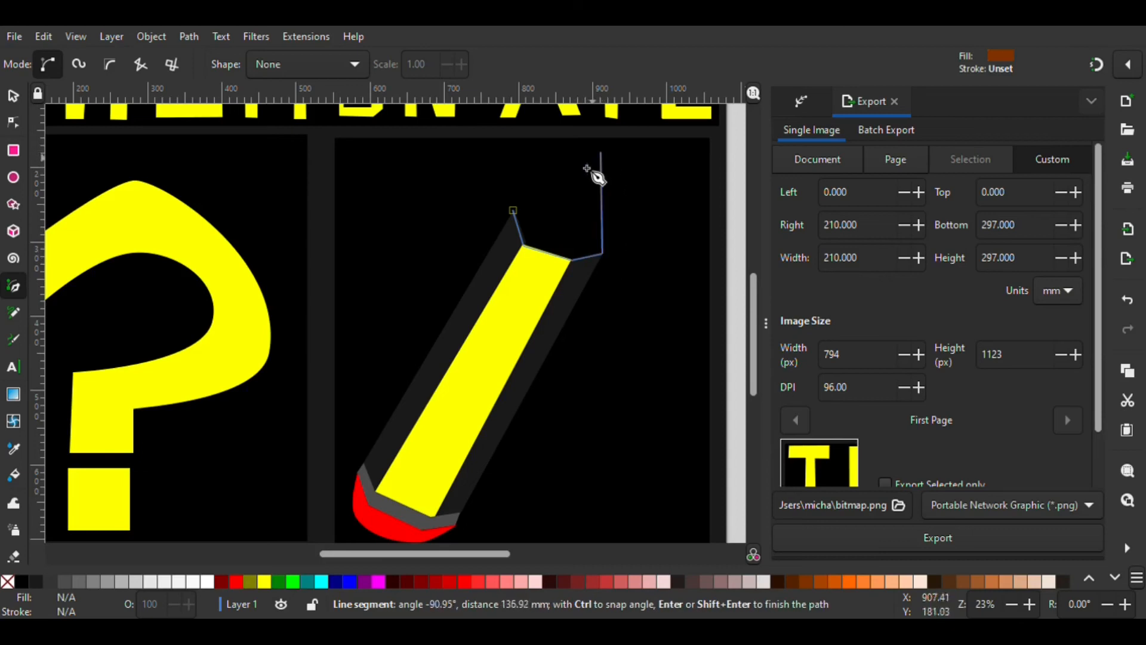
left_click(514, 211)
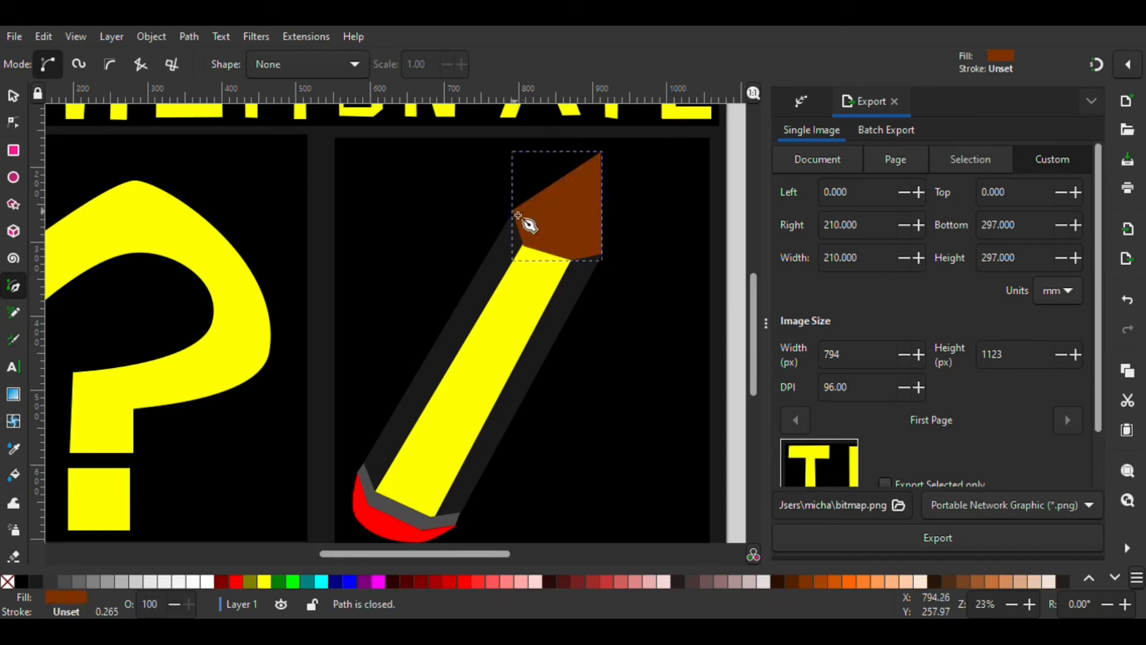
left_click(15, 99)
left_click(438, 327)
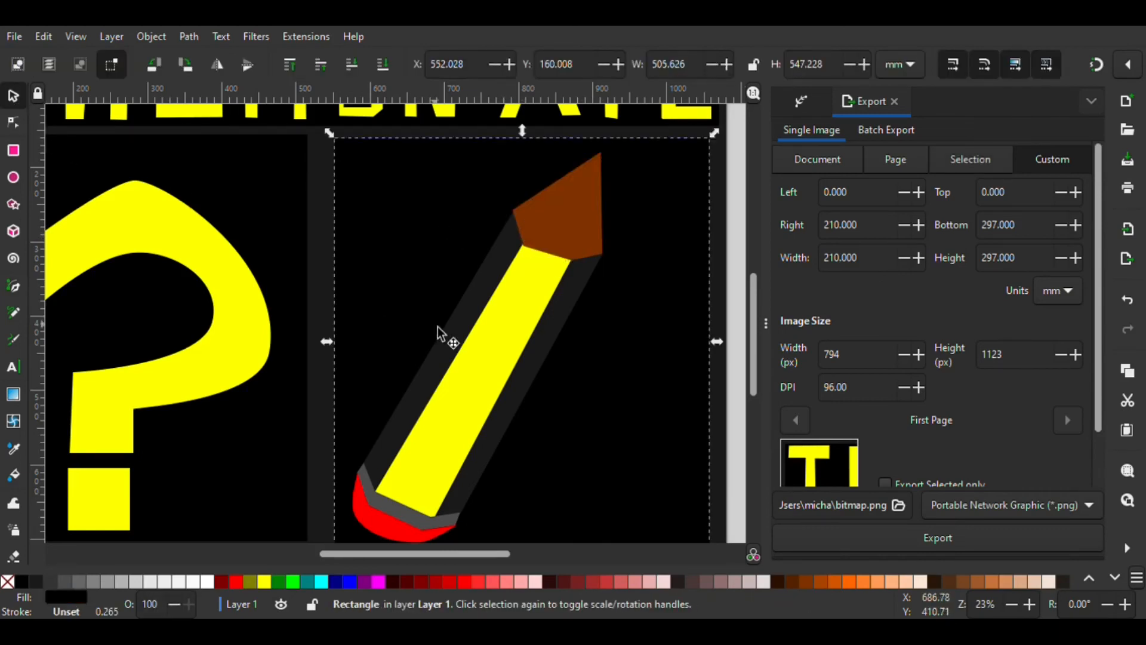
Draw a closed triangular Pen path over the point of the brown tip and fill it dark grey as the pencil lead
left_click(13, 286)
left_click(18, 579)
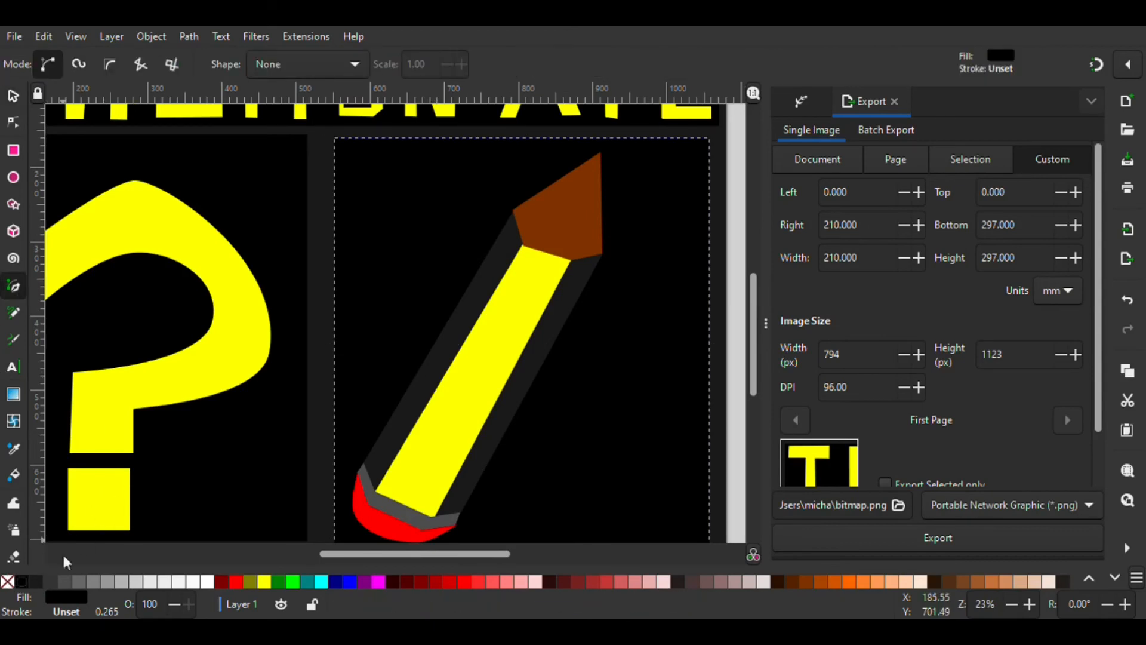
left_click(568, 173)
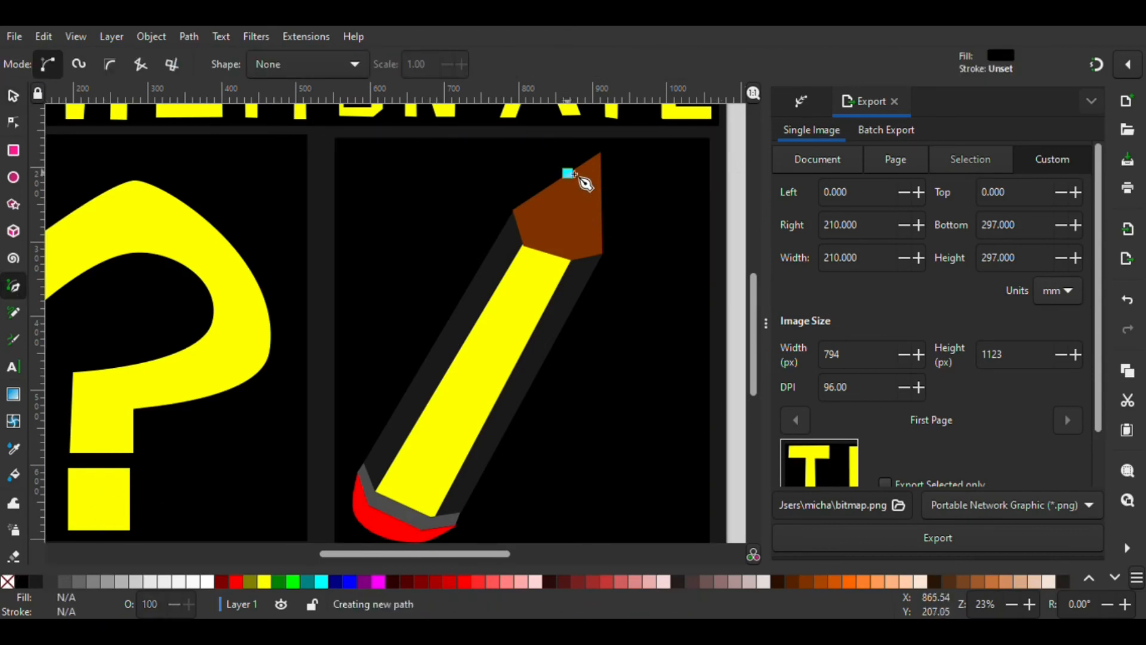
left_click(601, 155)
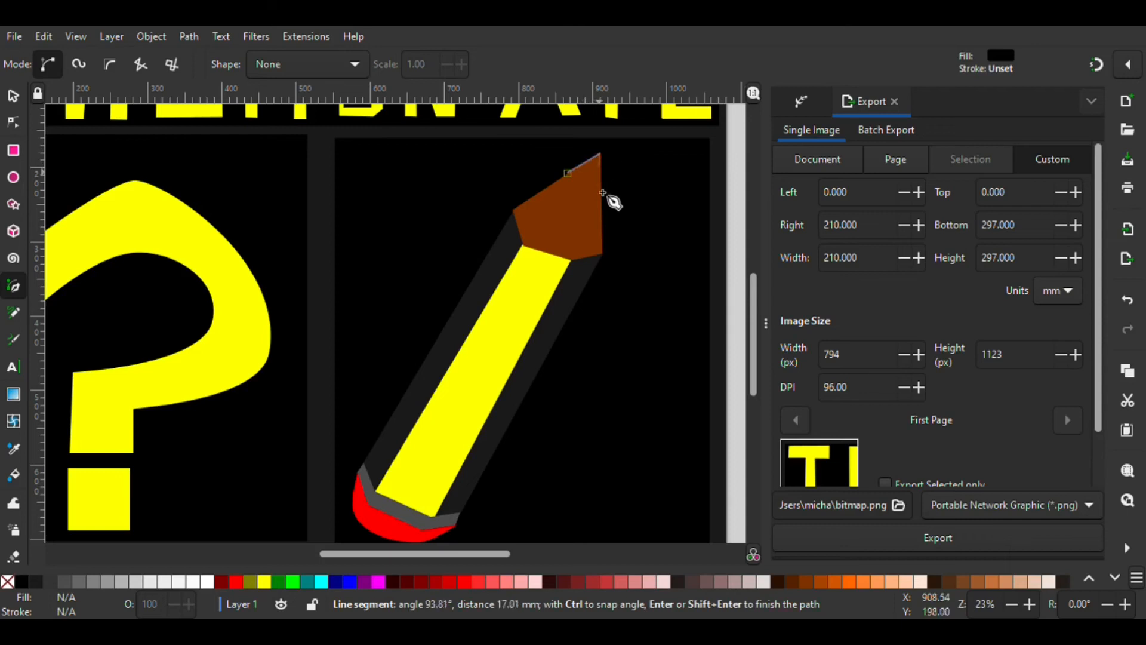
left_click(601, 189)
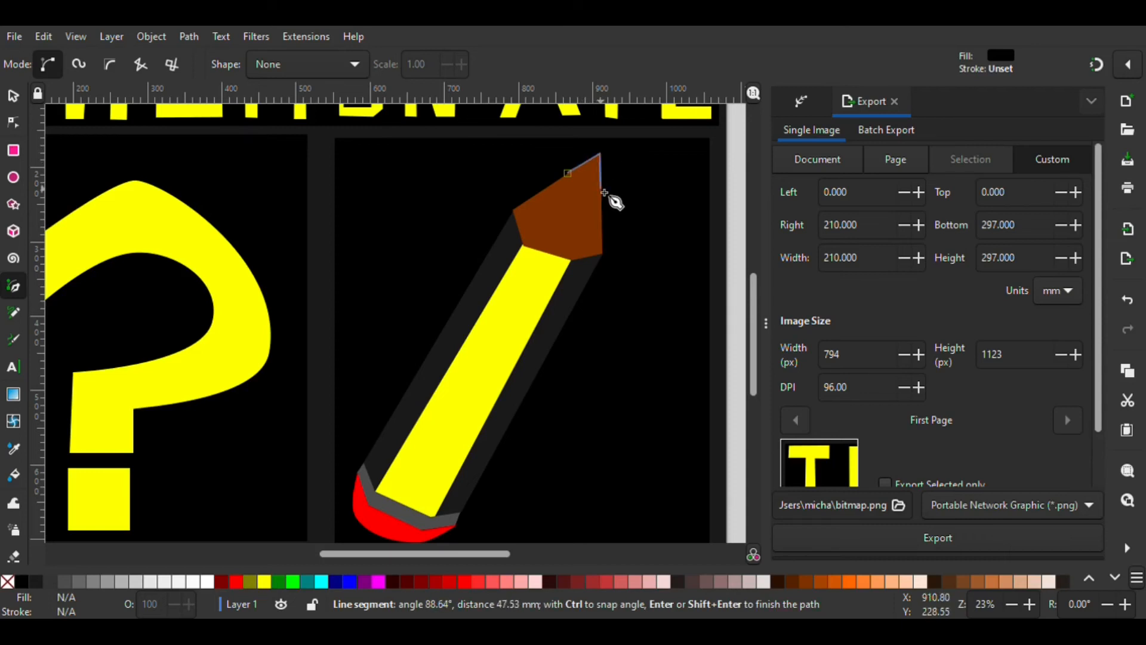
left_click(568, 174)
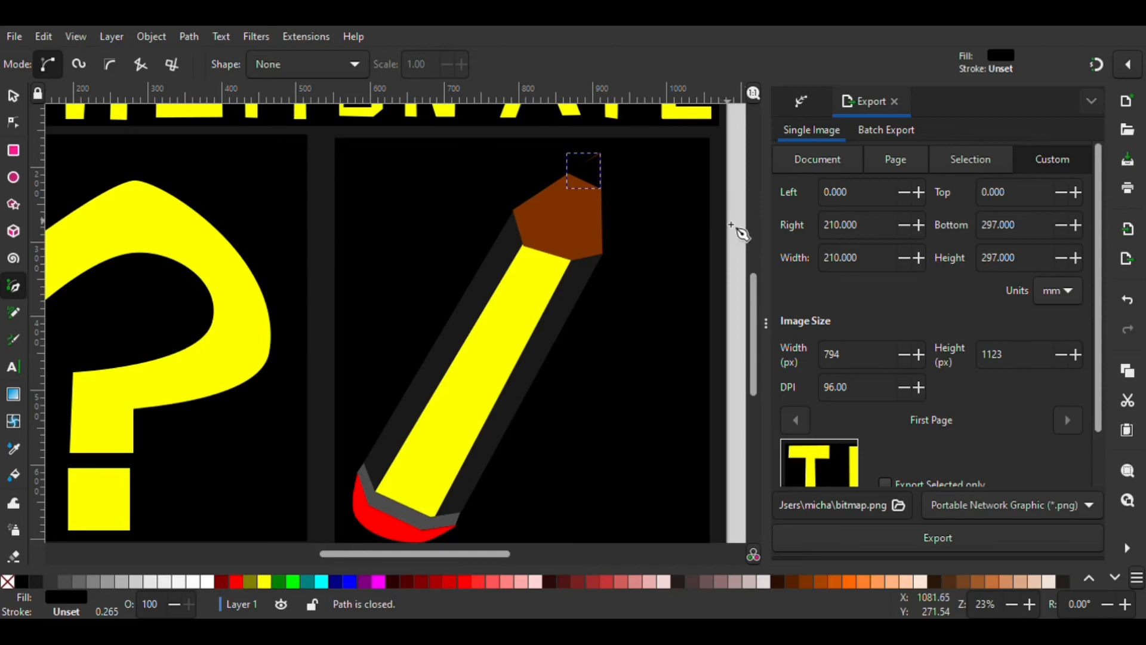
left_click(50, 581)
Nudge the dark grey lead triangle slightly up and right so it lines up with the end of the brown tip
left_click(14, 96)
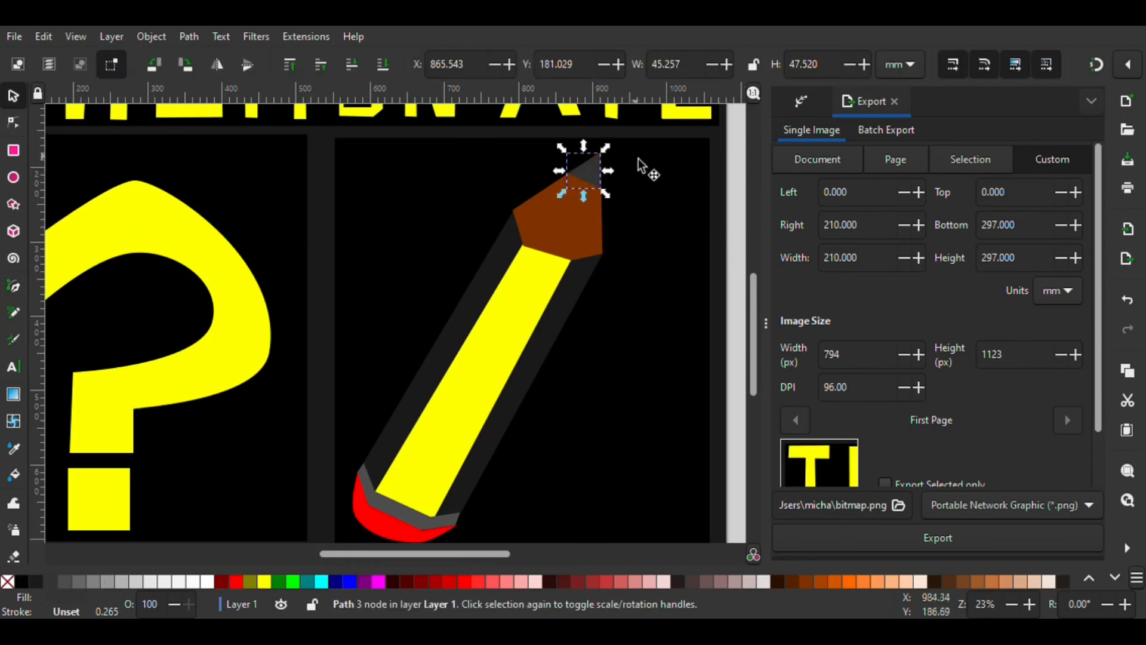
left_click_drag(592, 172, 594, 166)
left_click(742, 233)
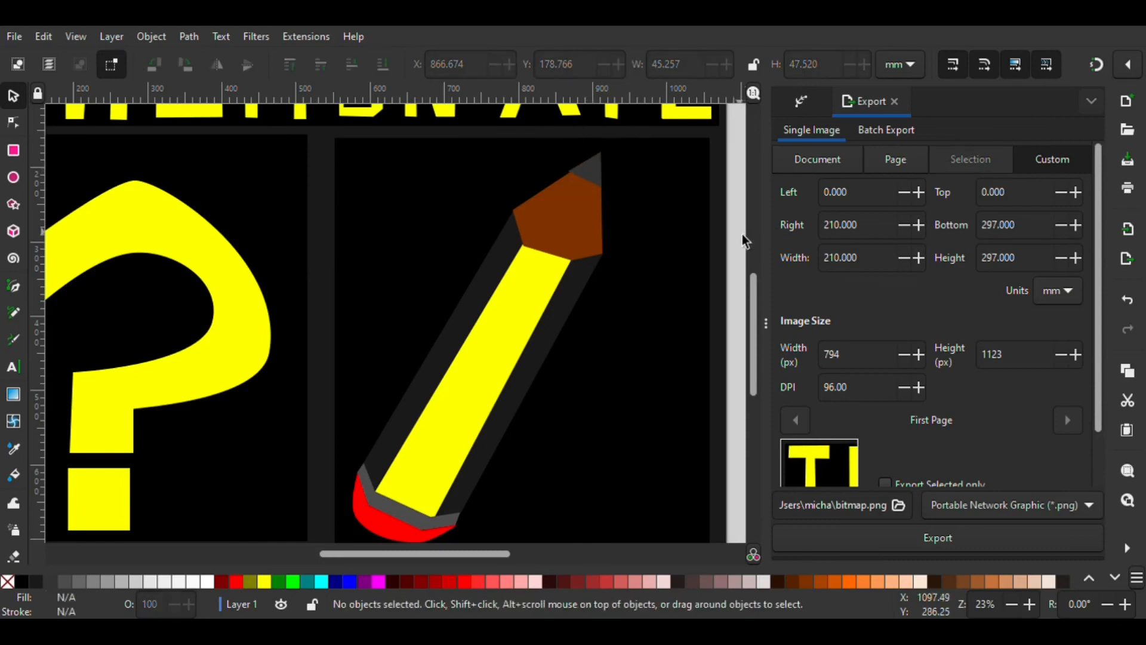
Select all the thumbnail's panels, letters, question mark and pencil parts and combine them into one group
key("minus")
key("minus")
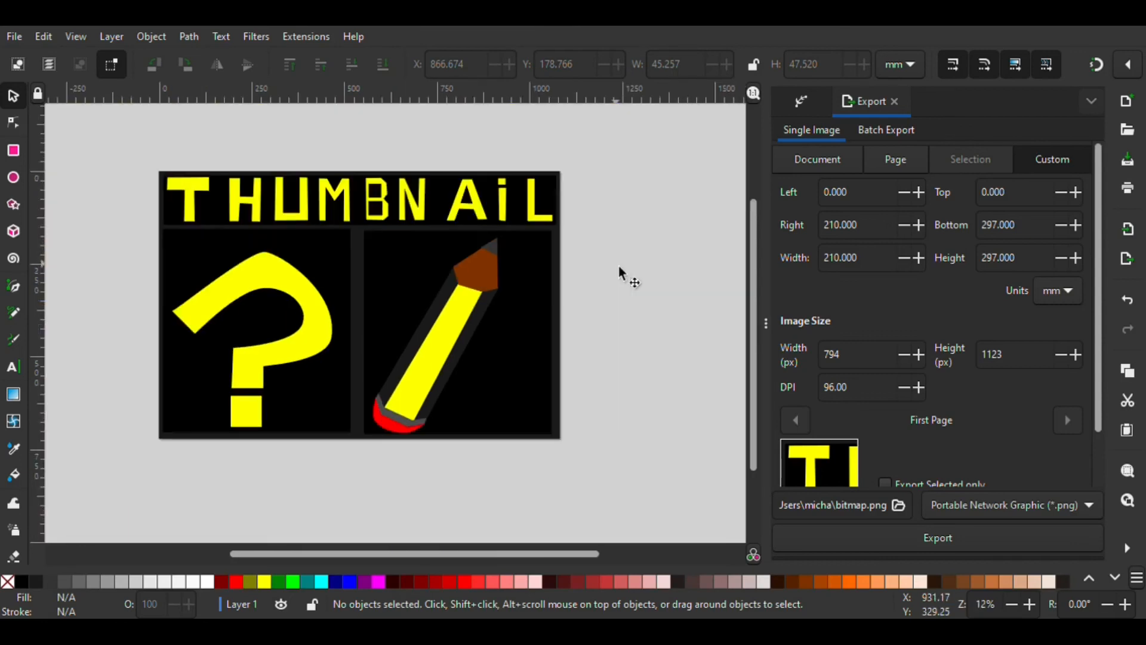
left_click_drag(82, 132, 636, 454)
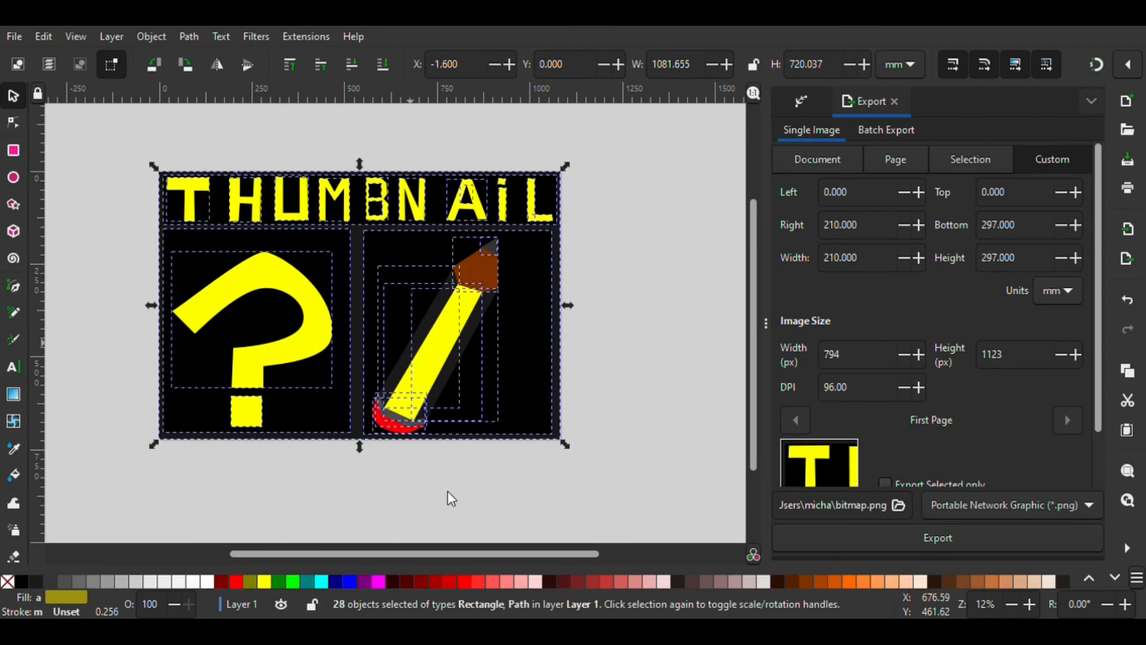
key("ctrl+g")
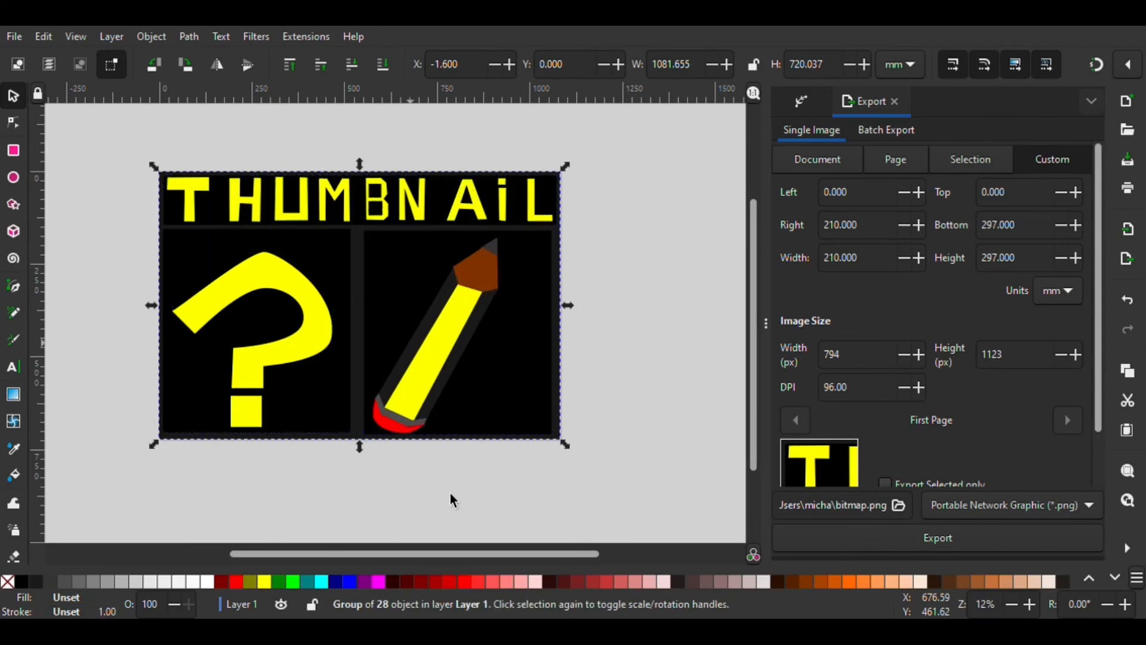
left_click(398, 512)
Try moving the grouped thumbnail as a single object and undo the move
left_click_drag(312, 346, 363, 302)
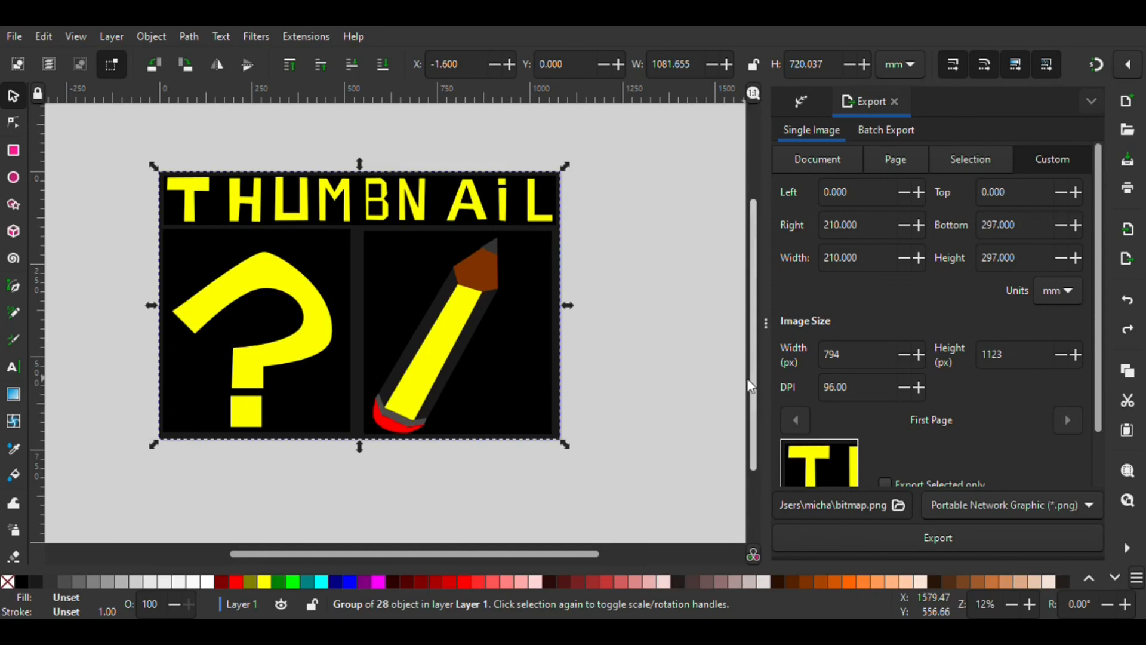
left_click(615, 362)
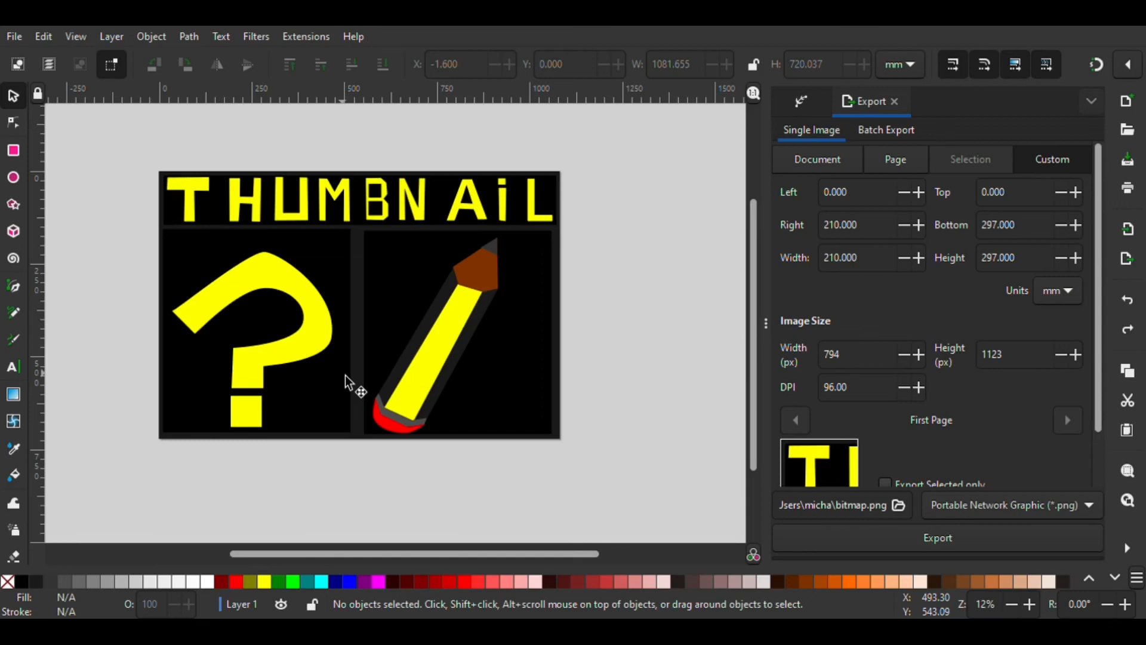
key("alt")
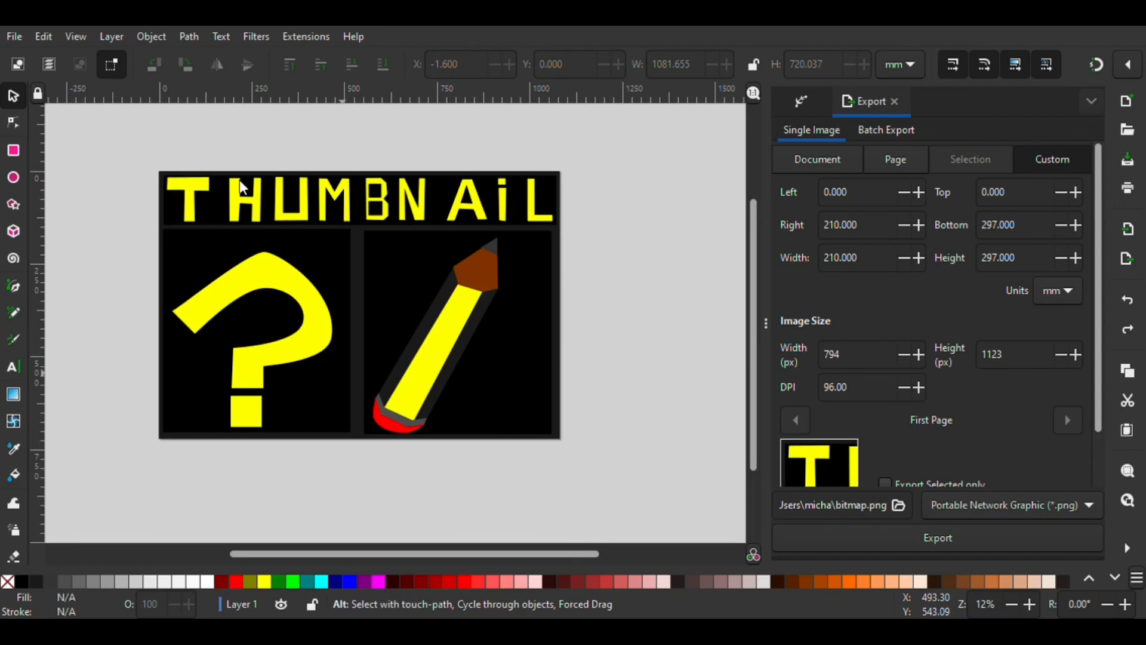